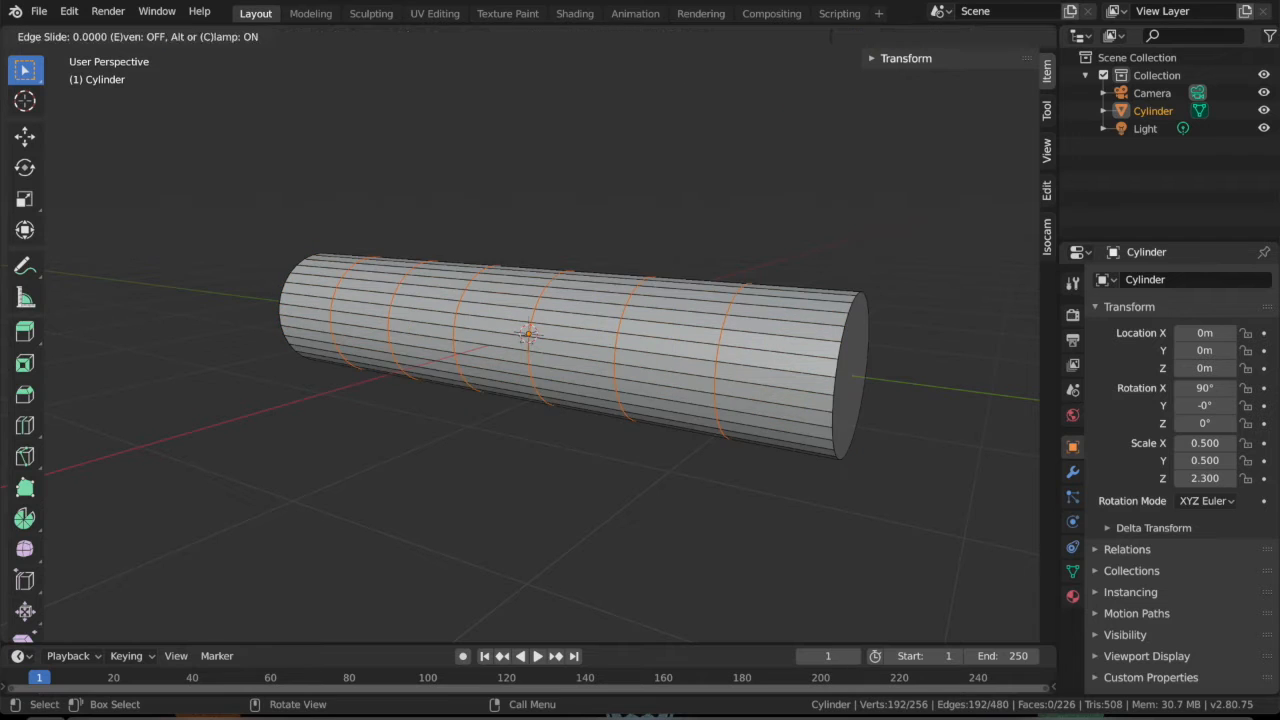
- Place six evenly spaced loop cuts along the cylinder, and add three more inside the second section past its middle
click(591, 426)
middle_drag(591, 426, 591, 426)
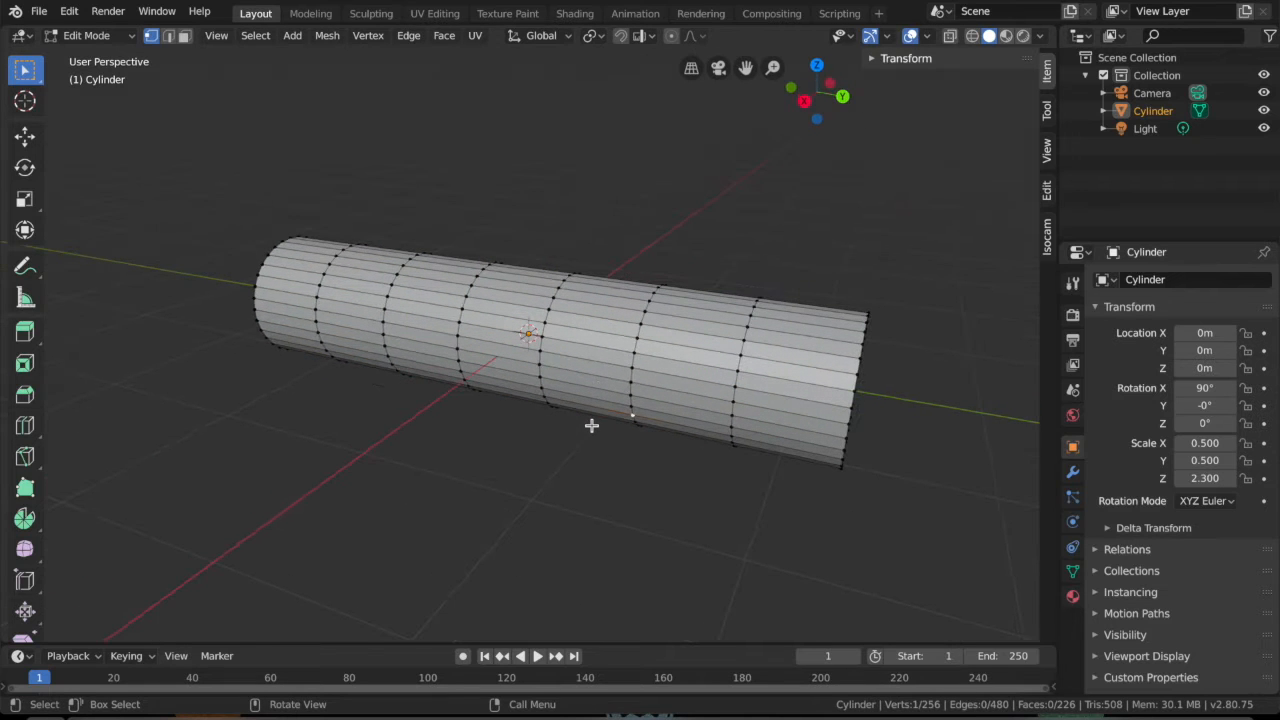
key(ctrl+r)
key(3)
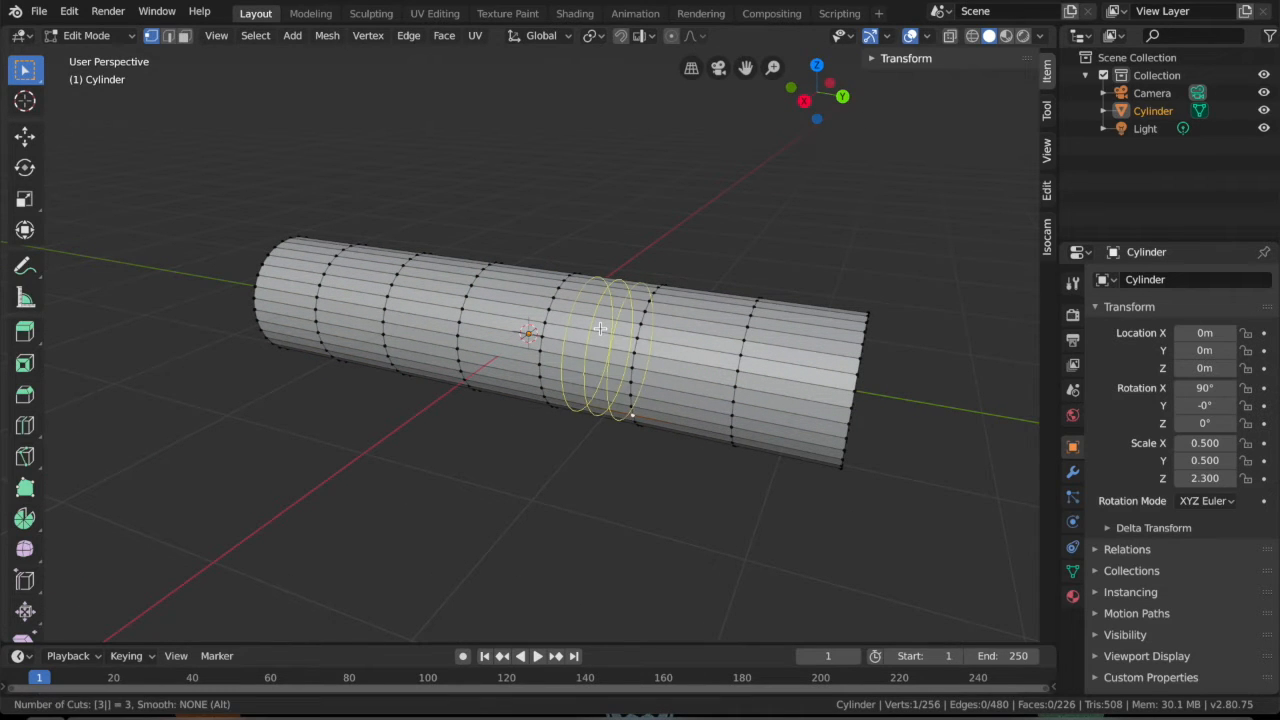
click(600, 329)
right_click(600, 329)
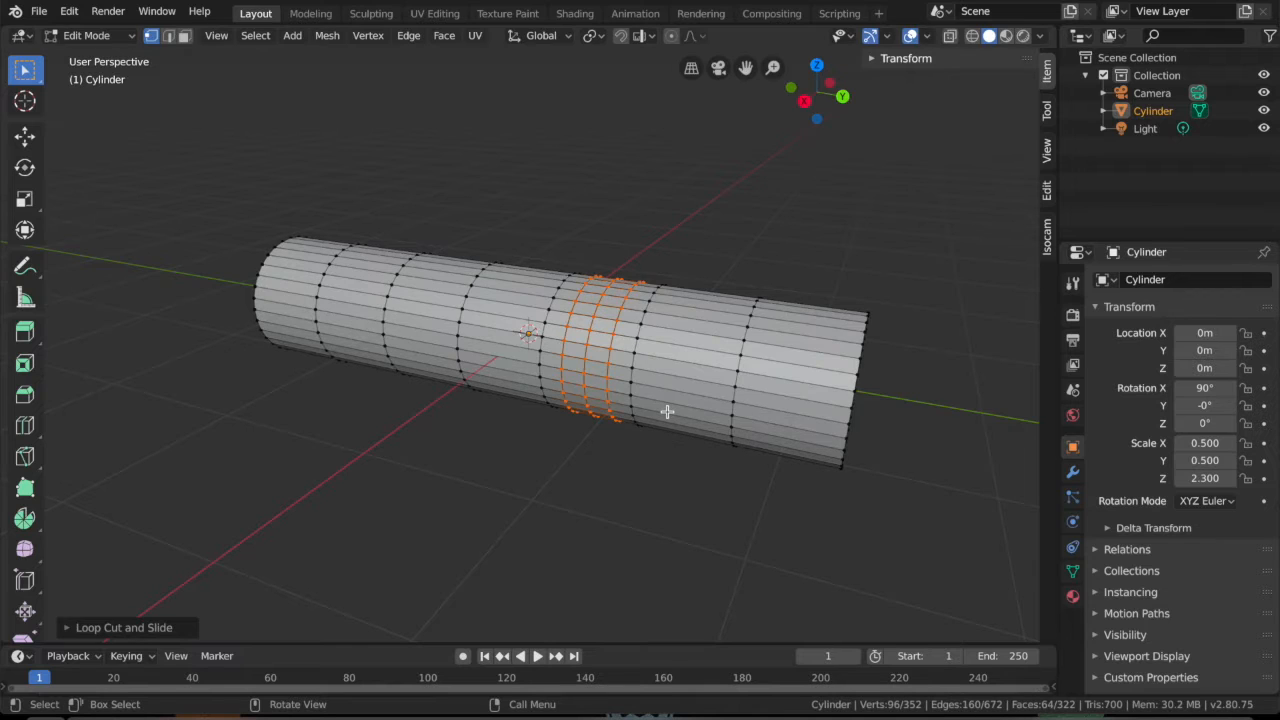
- In face mode, select two of the narrow face rings between the new loop cuts, leaving one unselected ring between them
scroll(667, 411, up, 2)
click(184, 37)
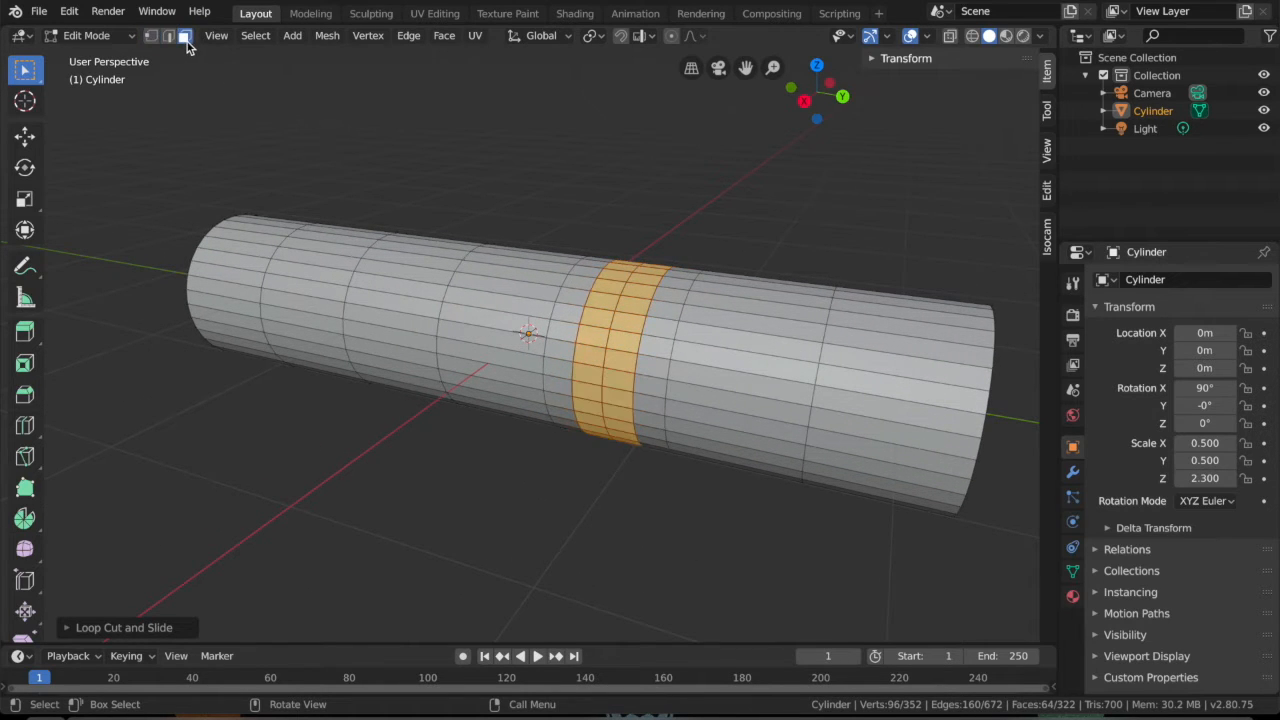
click(596, 304)
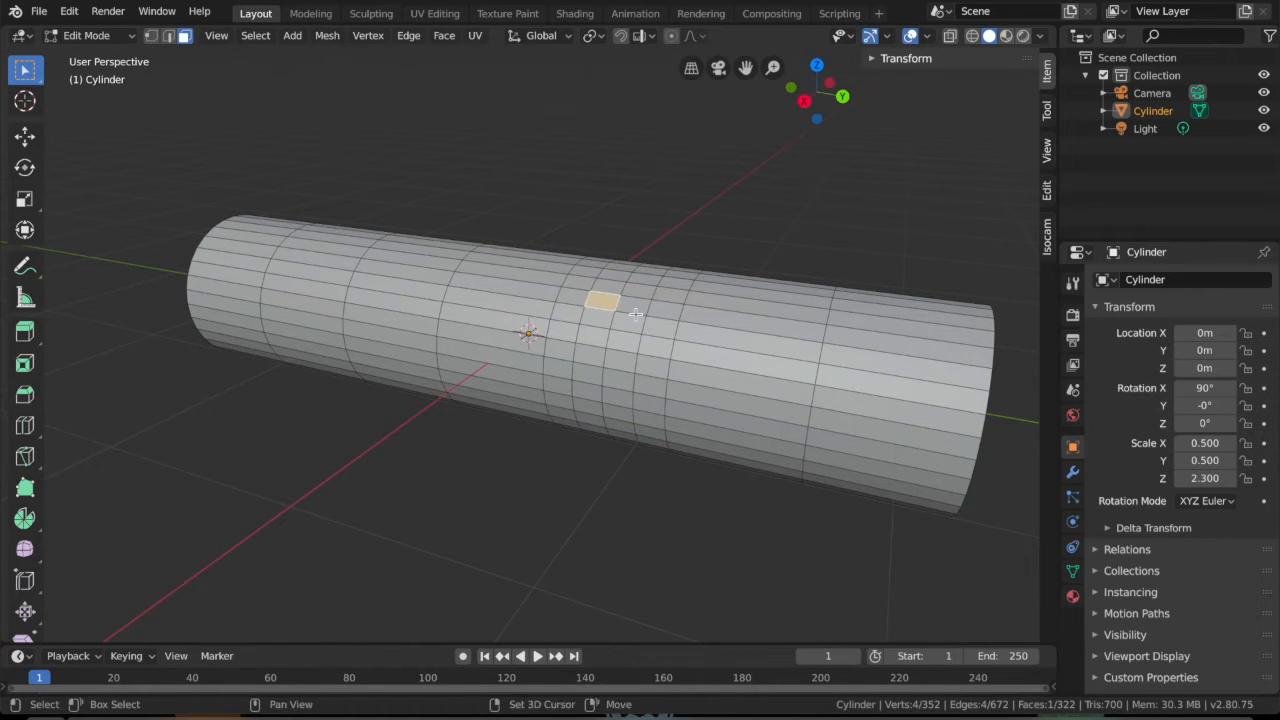
alt+click(636, 314)
key(ctrl+z)
alt+click(631, 312)
alt+shift+click(577, 304)
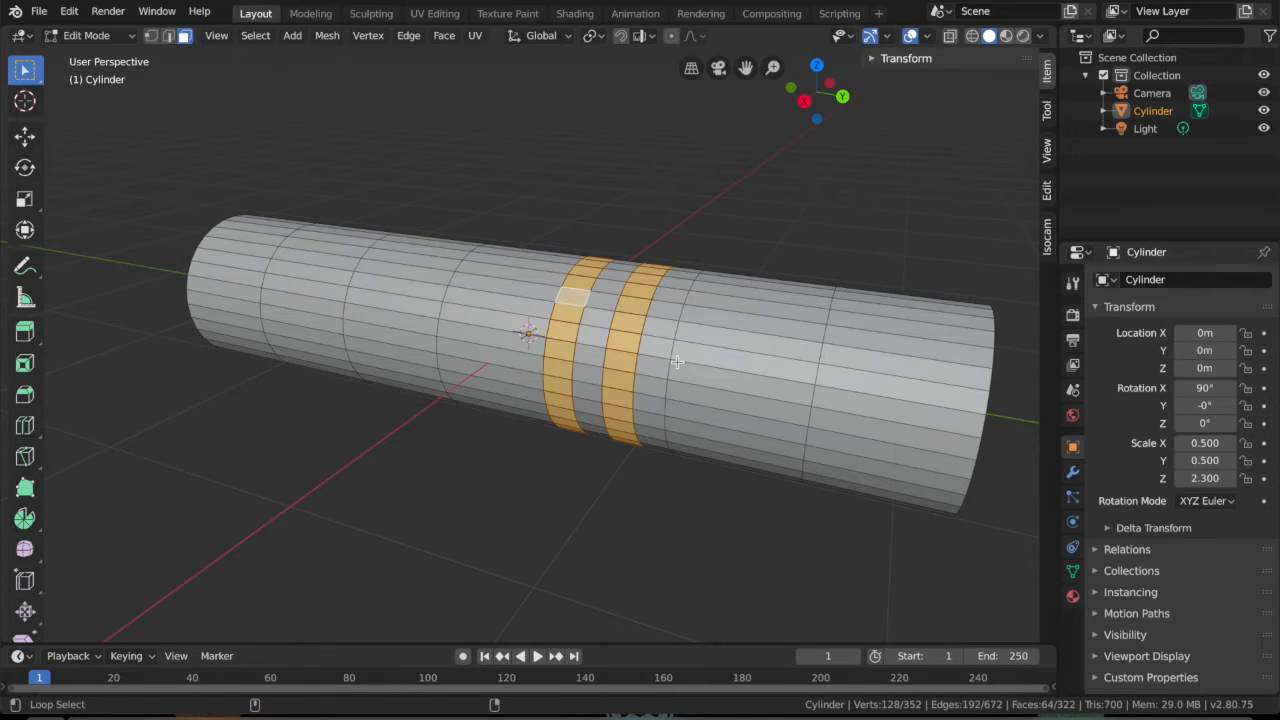
right_click(630, 285)
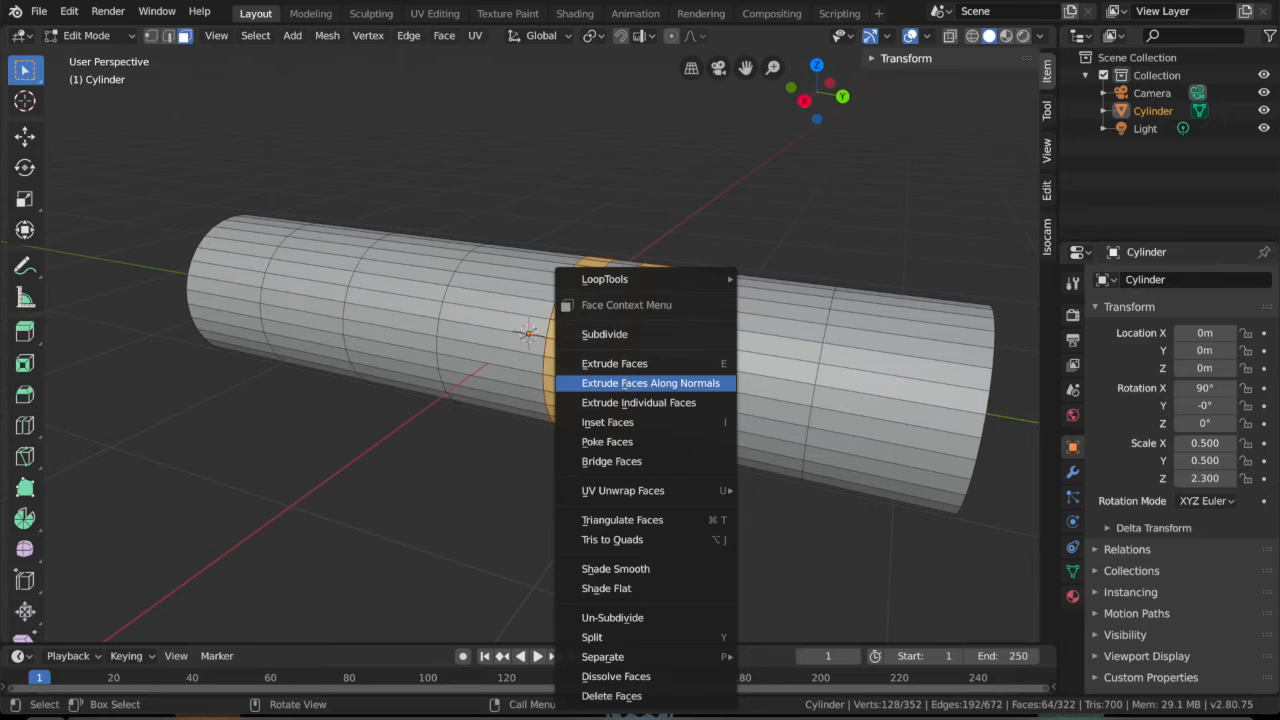
click(628, 383)
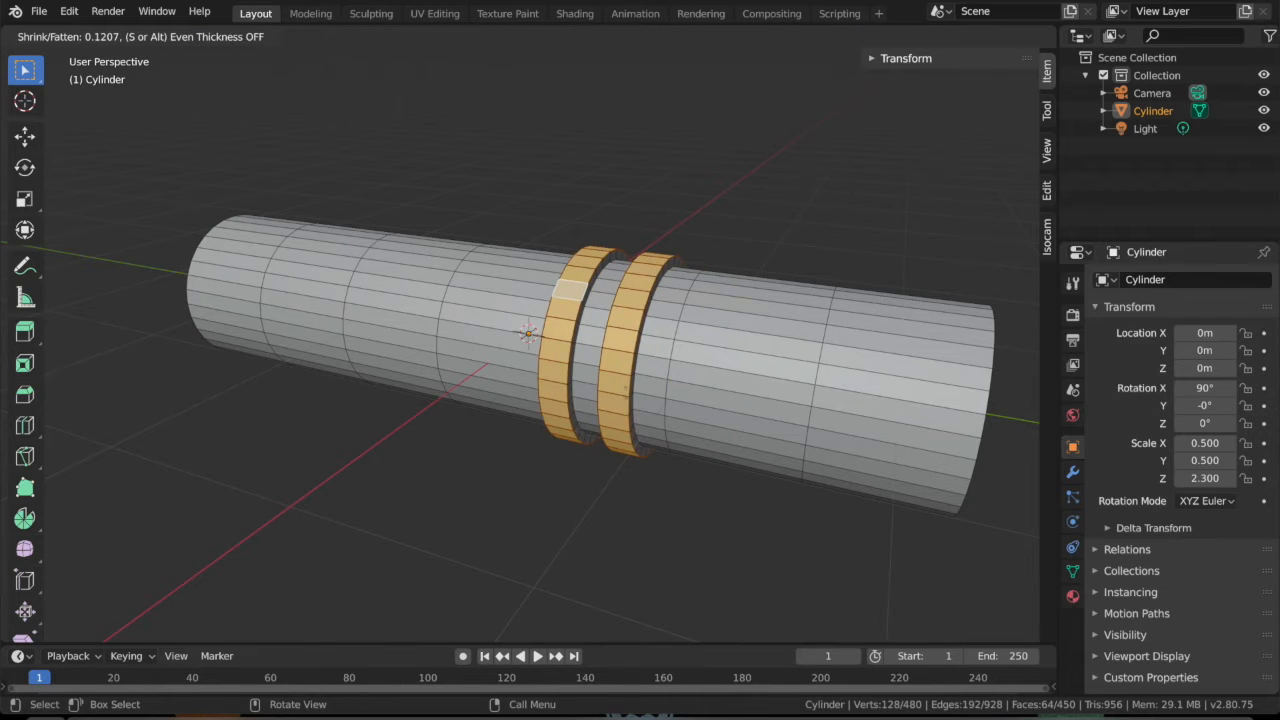
click(647, 398)
key(s)
click(647, 398)
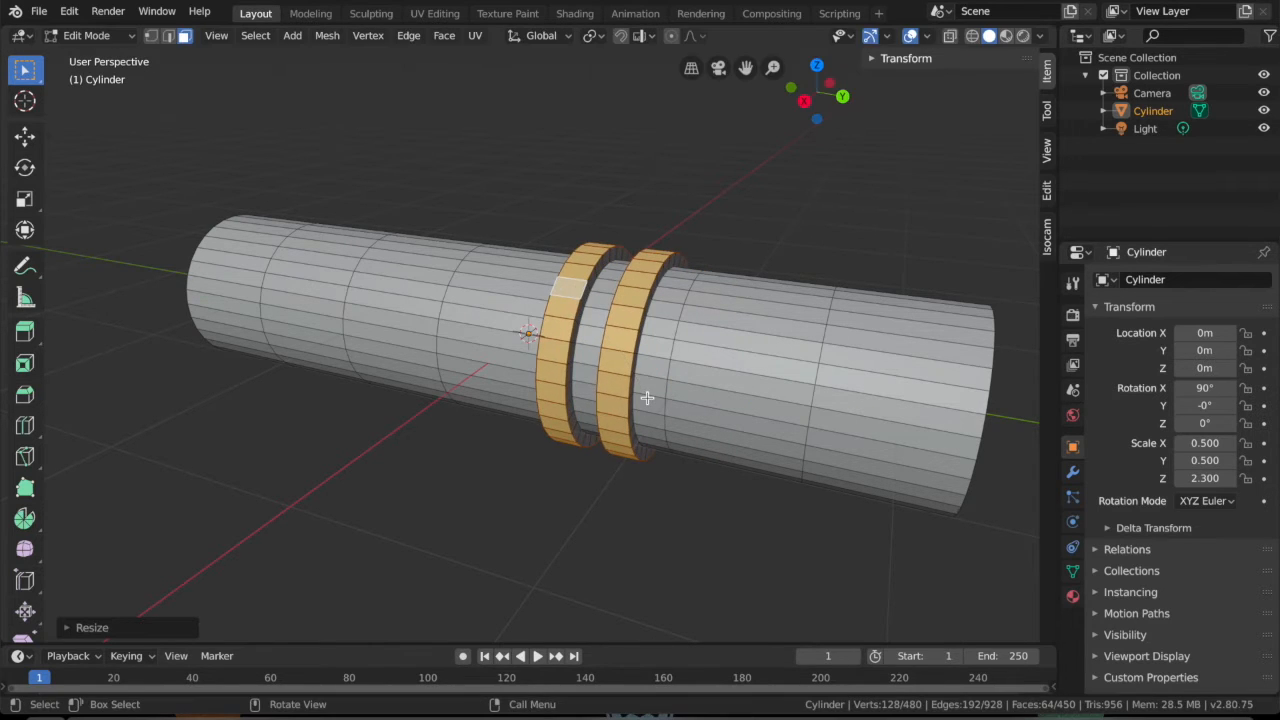
key(ctrl+z)
key(ctrl+z)
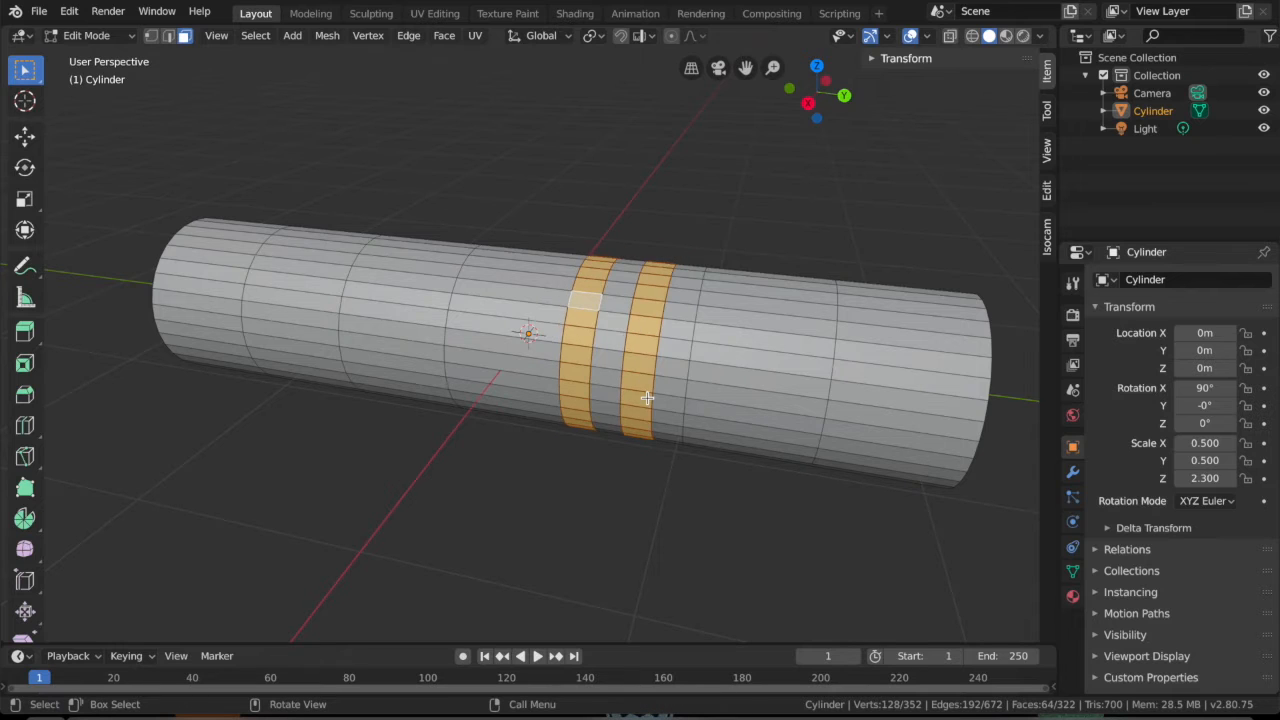
- Extrude the two selected face rings inward along their normals by about 0.07 to form a pair of grooves
middle_drag(647, 398, 647, 398)
right_click(601, 387)
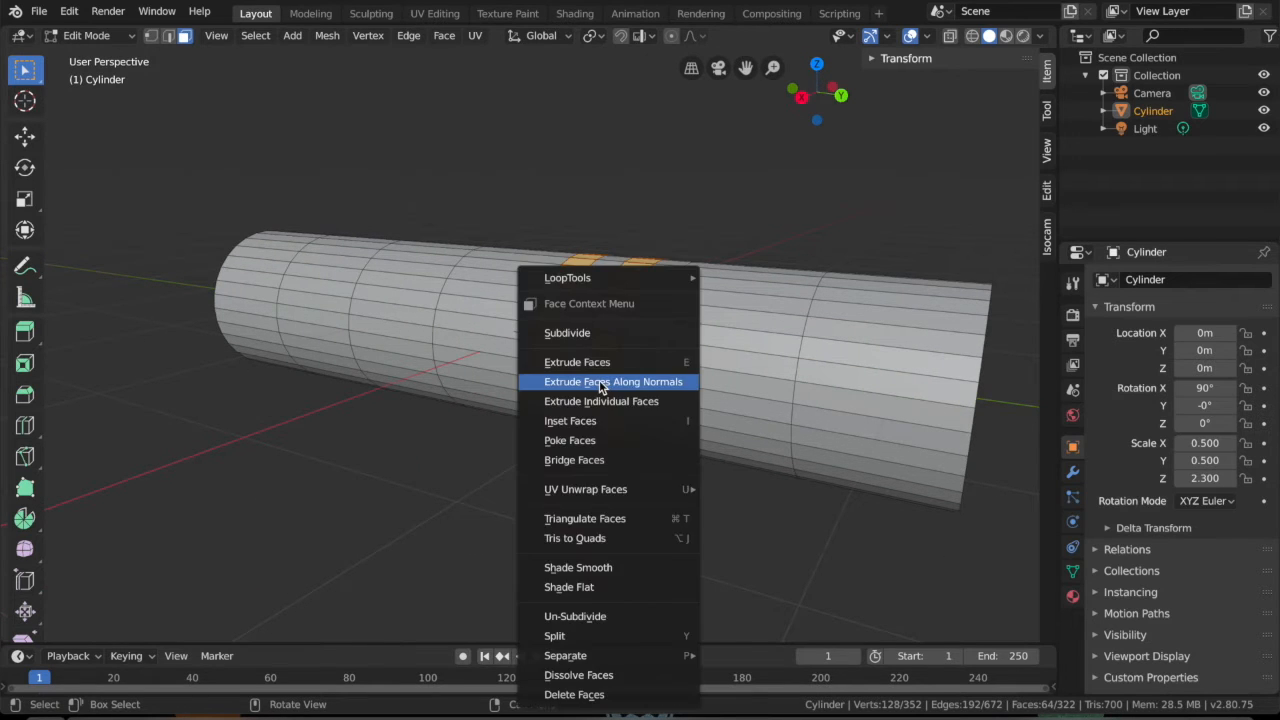
click(601, 383)
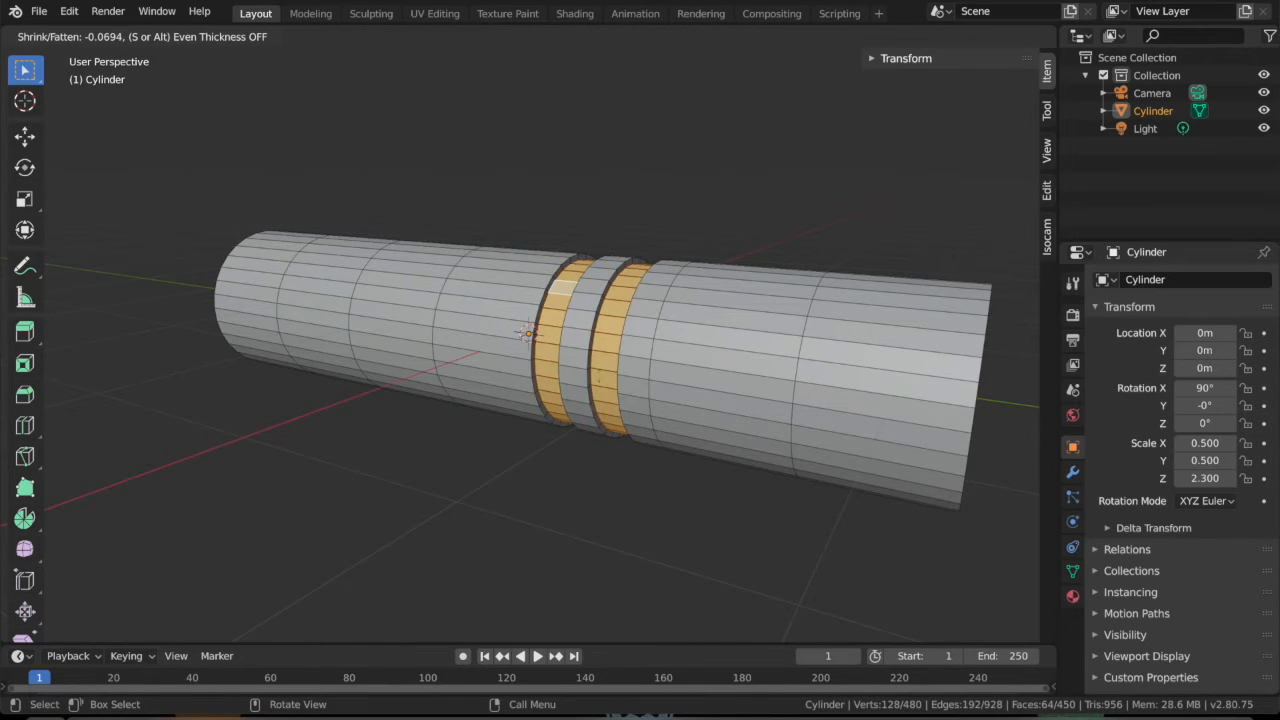
click(577, 443)
middle_drag(577, 443, 577, 449)
key(Tab)
key(Tab)
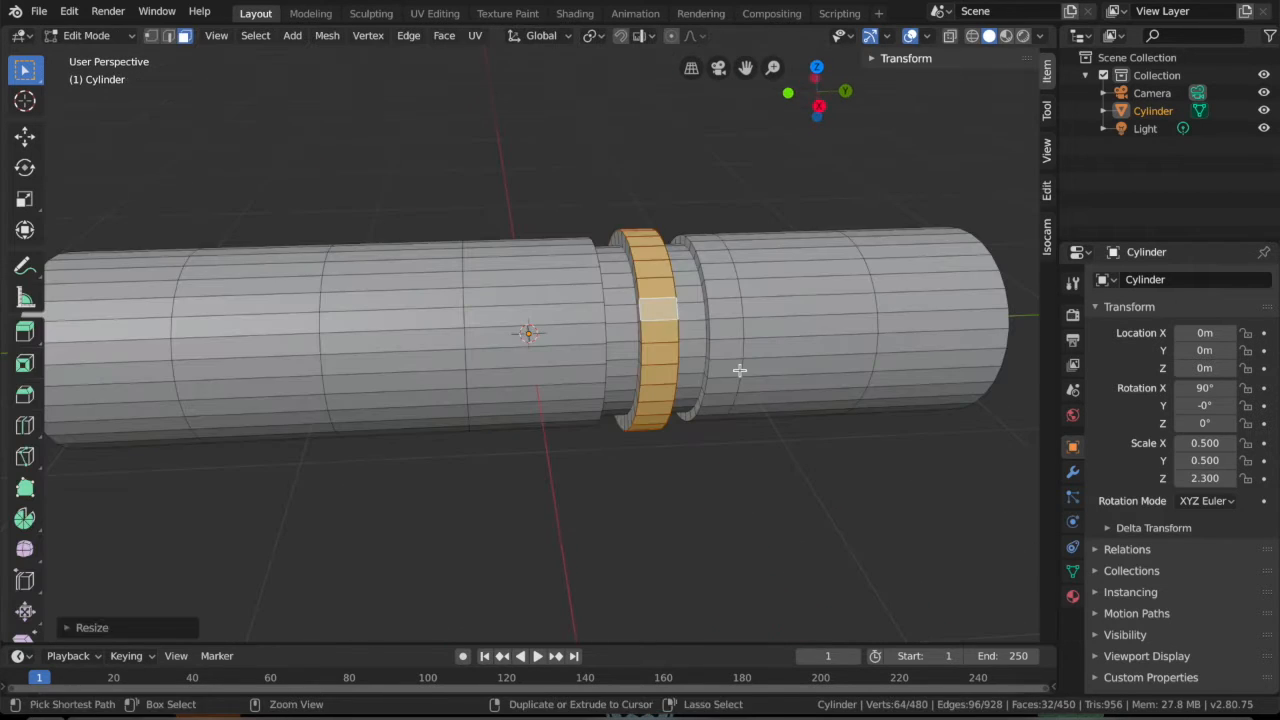
- Bevel the raised ring between the two grooves with a width of about 0.0085 m, and switch to Object Mode
key(ctrl+b)
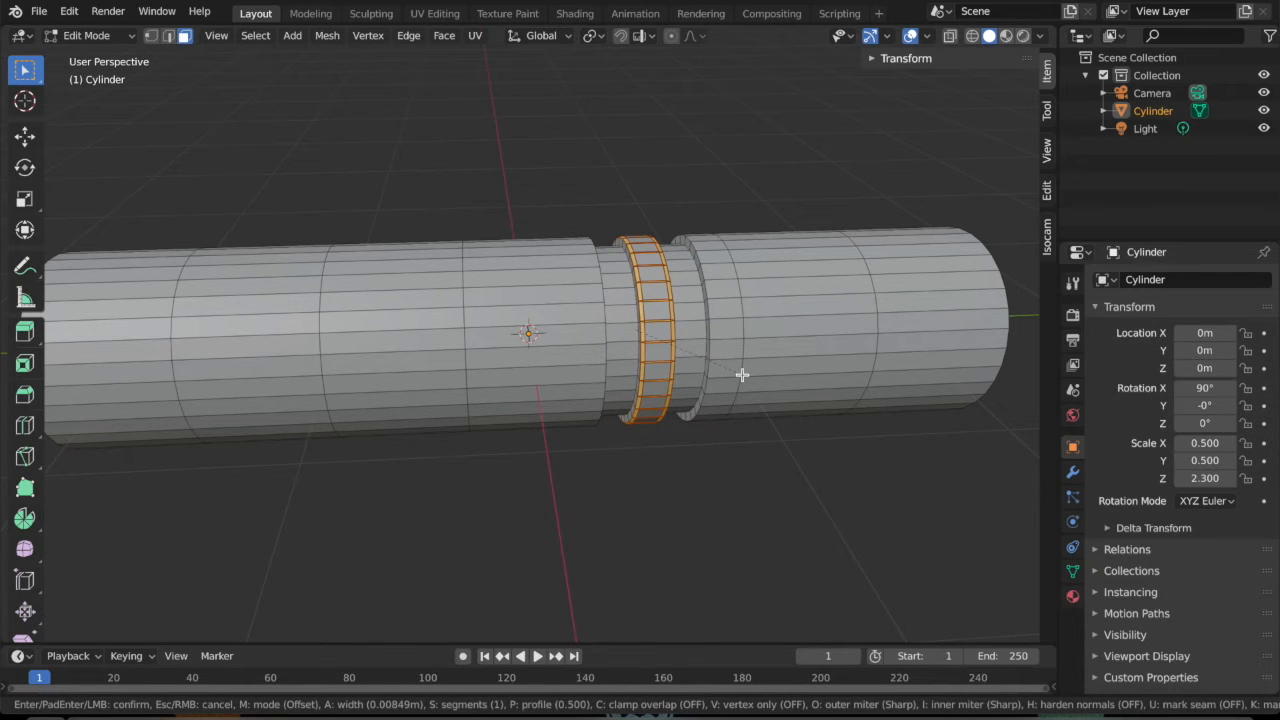
click(742, 375)
click(731, 452)
key(Tab)
middle_drag(731, 451, 731, 451)
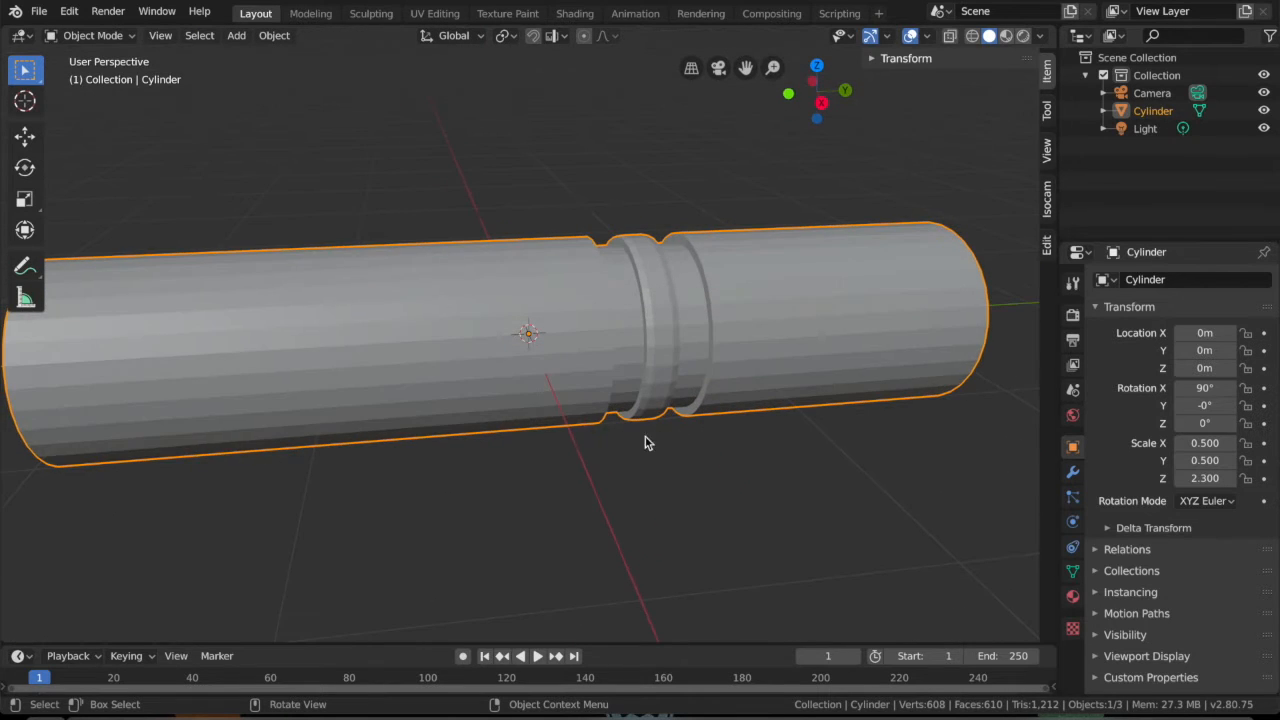
- In Edit Mode, scale down the end face farthest from the grooves to taper that end of the cylinder
key(Tab)
middle_drag(443, 294, 440, 296)
click(250, 480)
key(s)
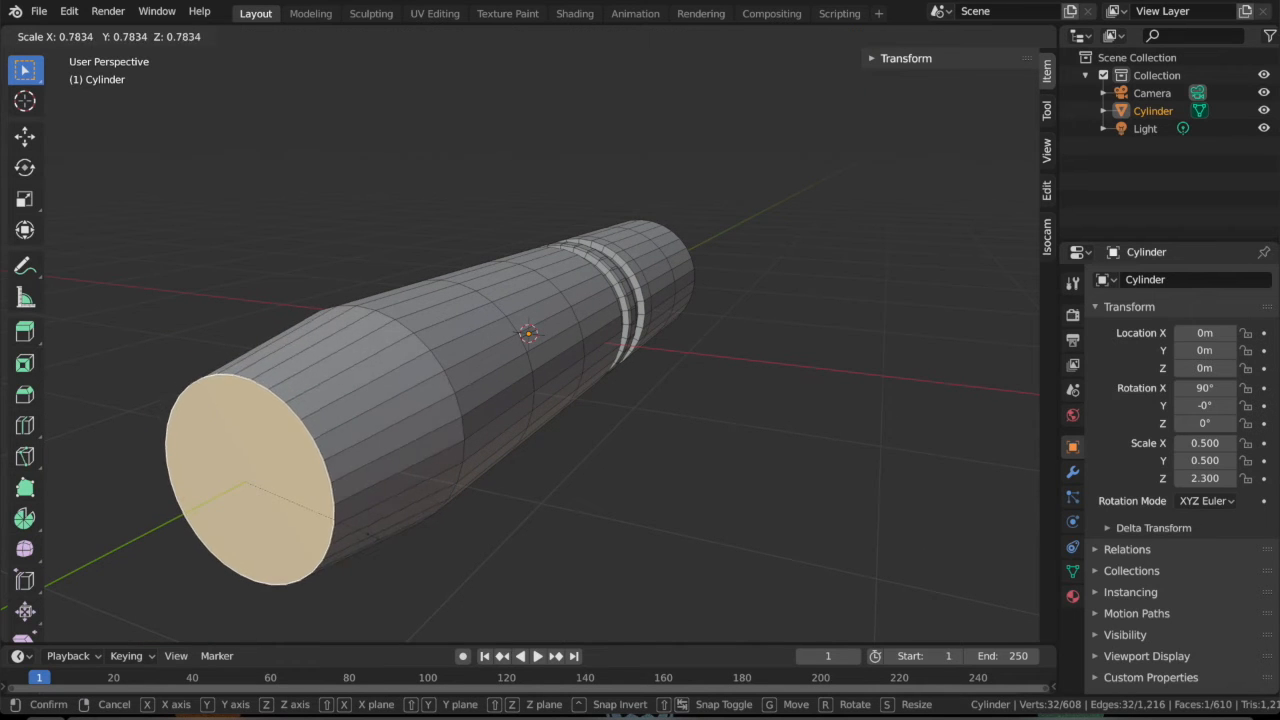
click(348, 525)
middle_drag(348, 525, 388, 477)
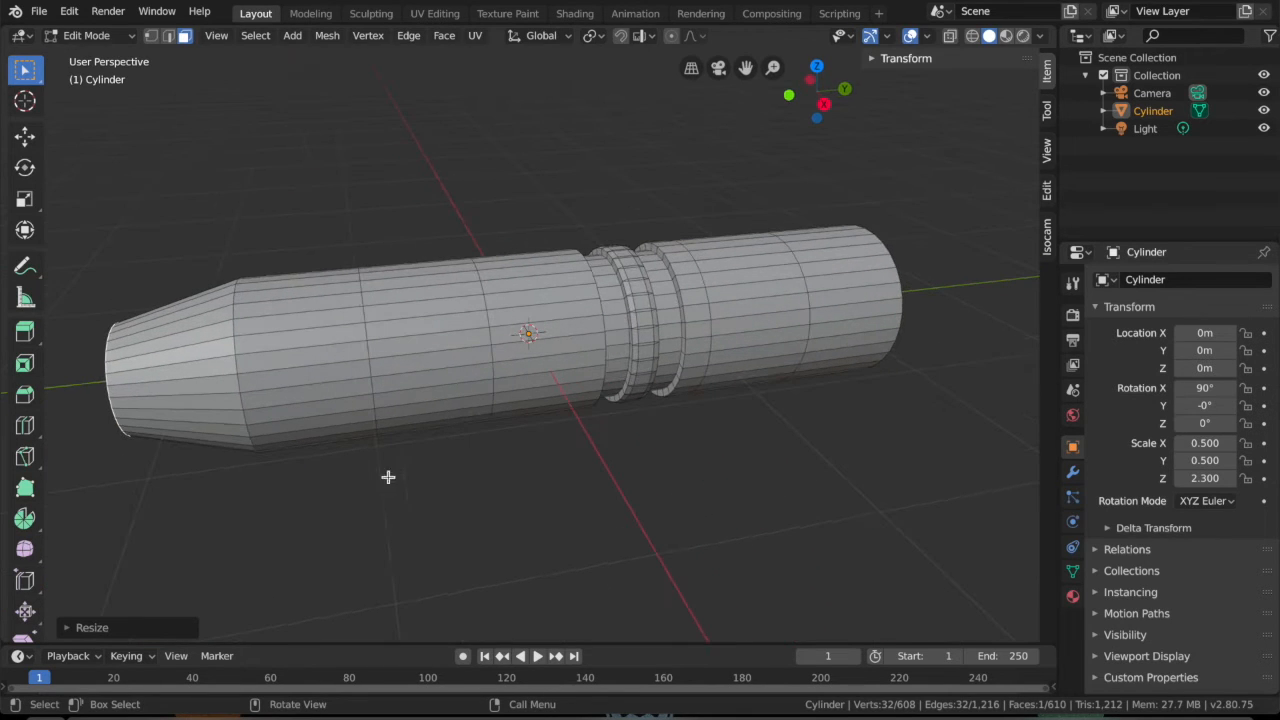
- Select the two face rings behind the tapered end and deselect every second lengthwise strip all the way around
alt+shift+click(405, 351)
shift+click(405, 351)
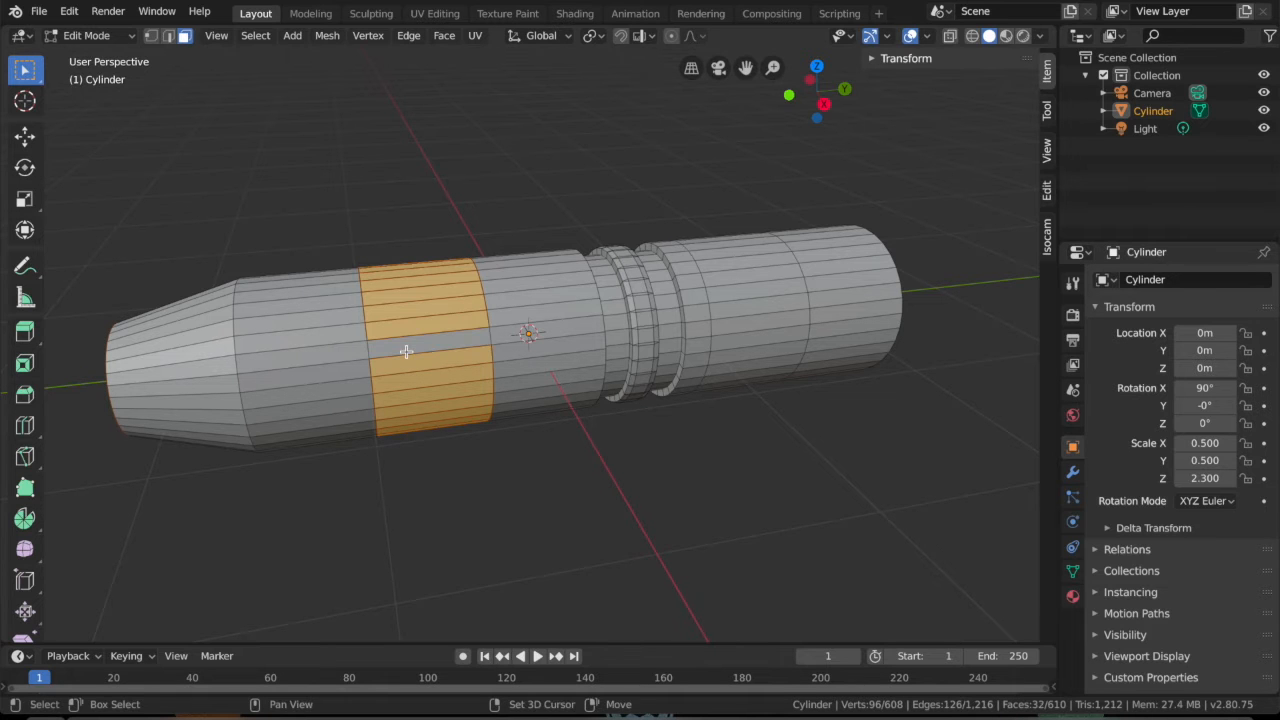
shift+click(412, 385)
middle_drag(412, 386, 628, 336)
alt+shift+click(389, 277)
shift+click(382, 340)
shift+click(643, 351)
shift+click(643, 351)
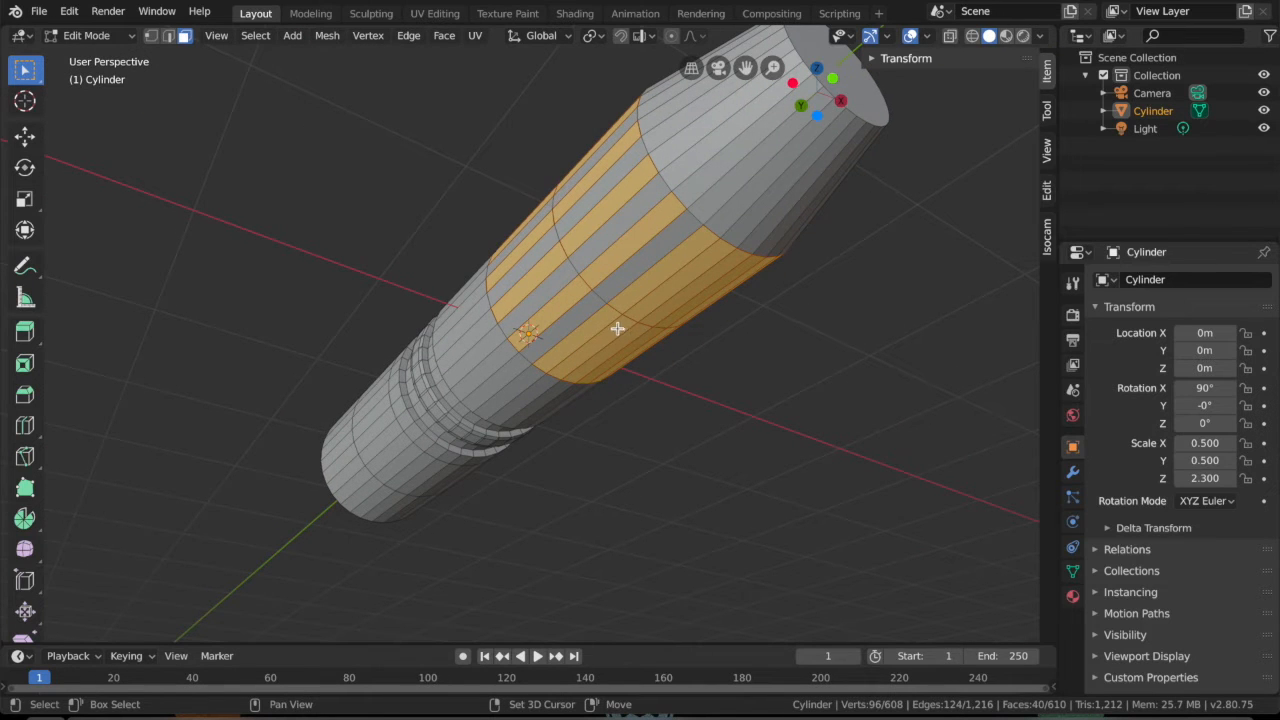
shift+click(617, 328)
shift+click(654, 289)
middle_drag(654, 289, 652, 297)
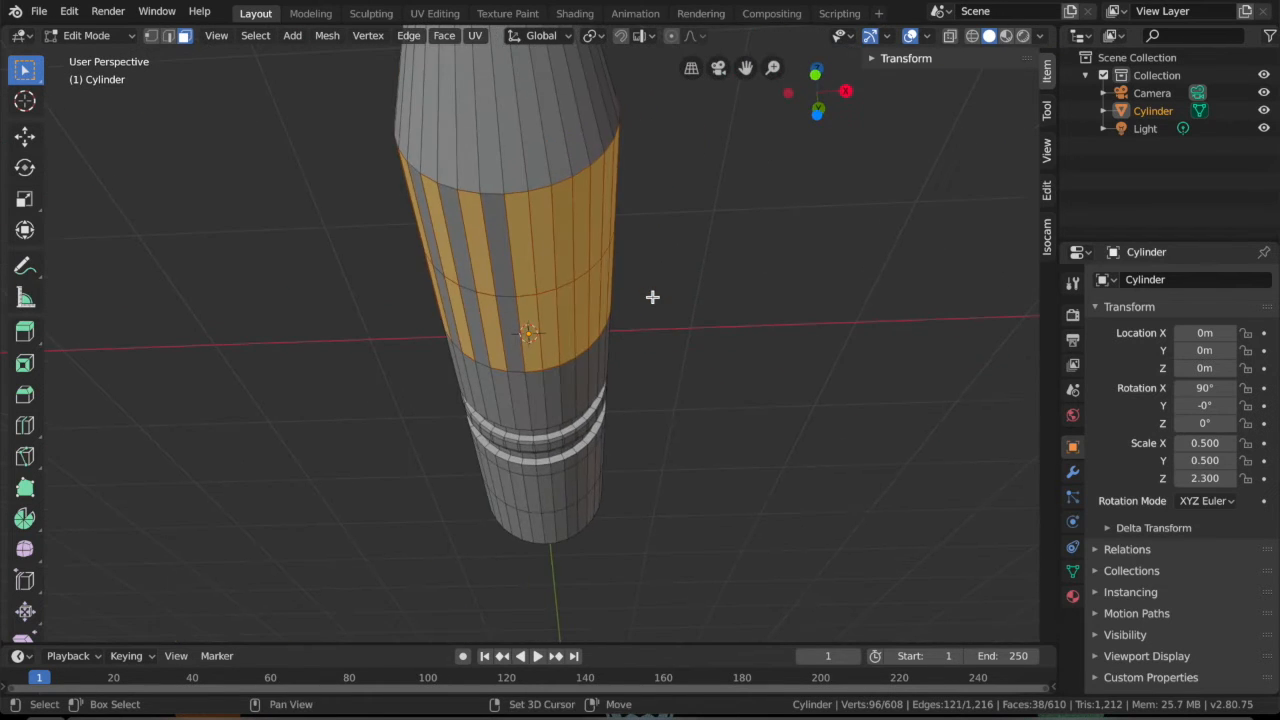
shift+click(553, 271)
shift+click(551, 326)
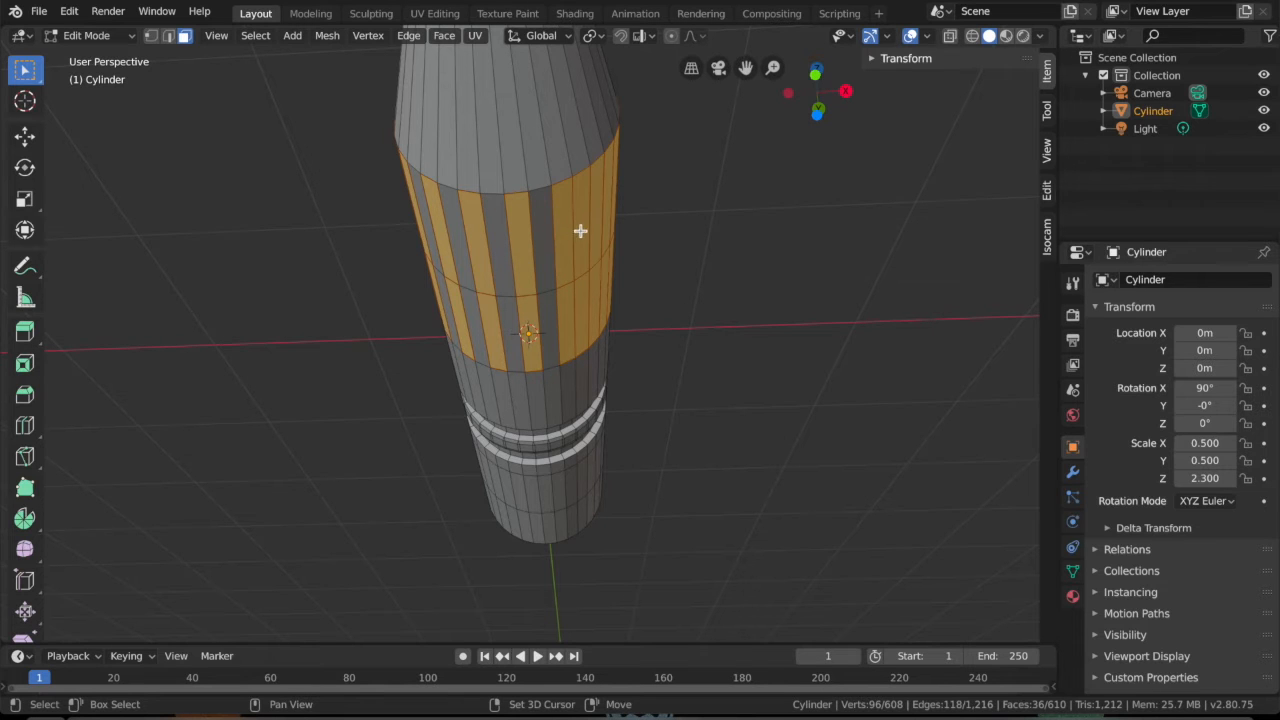
shift+click(580, 231)
middle_drag(587, 297, 557, 303)
shift+click(470, 334)
shift+click(528, 355)
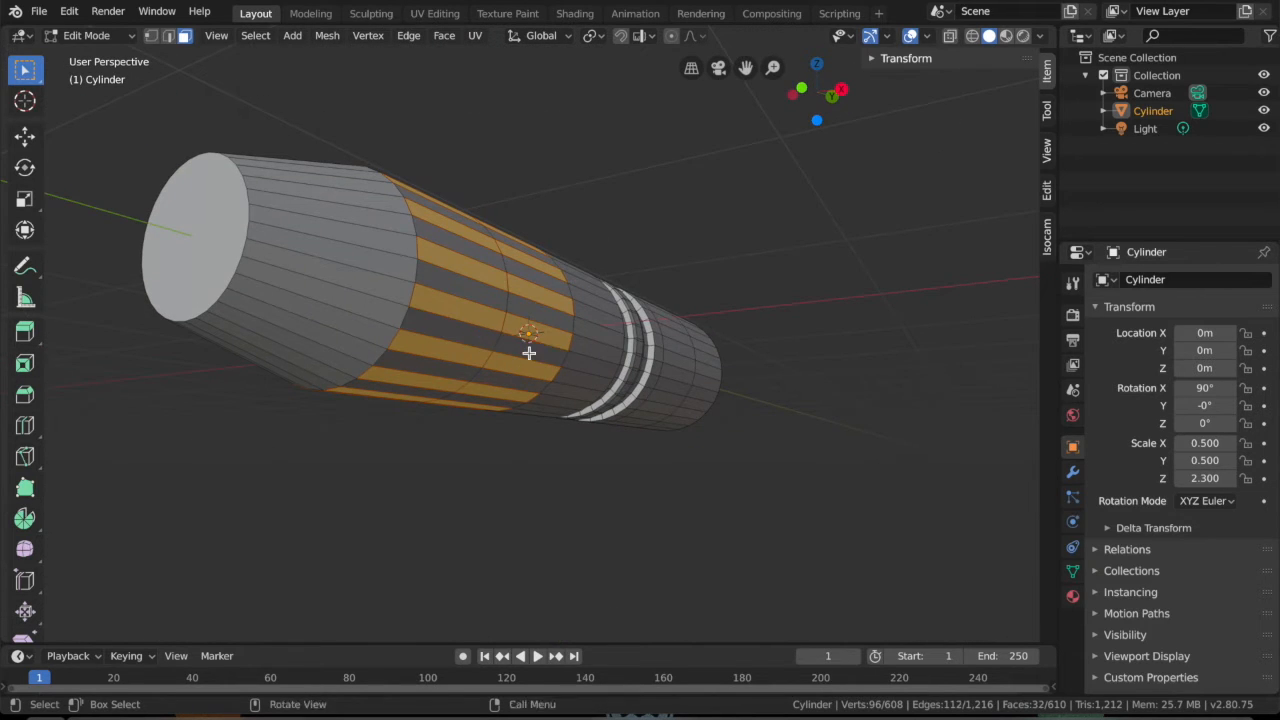
- Extrude the selected strips outward along their normals by about 0.04 to form raised grip ribs
right_click(487, 312)
click(487, 312)
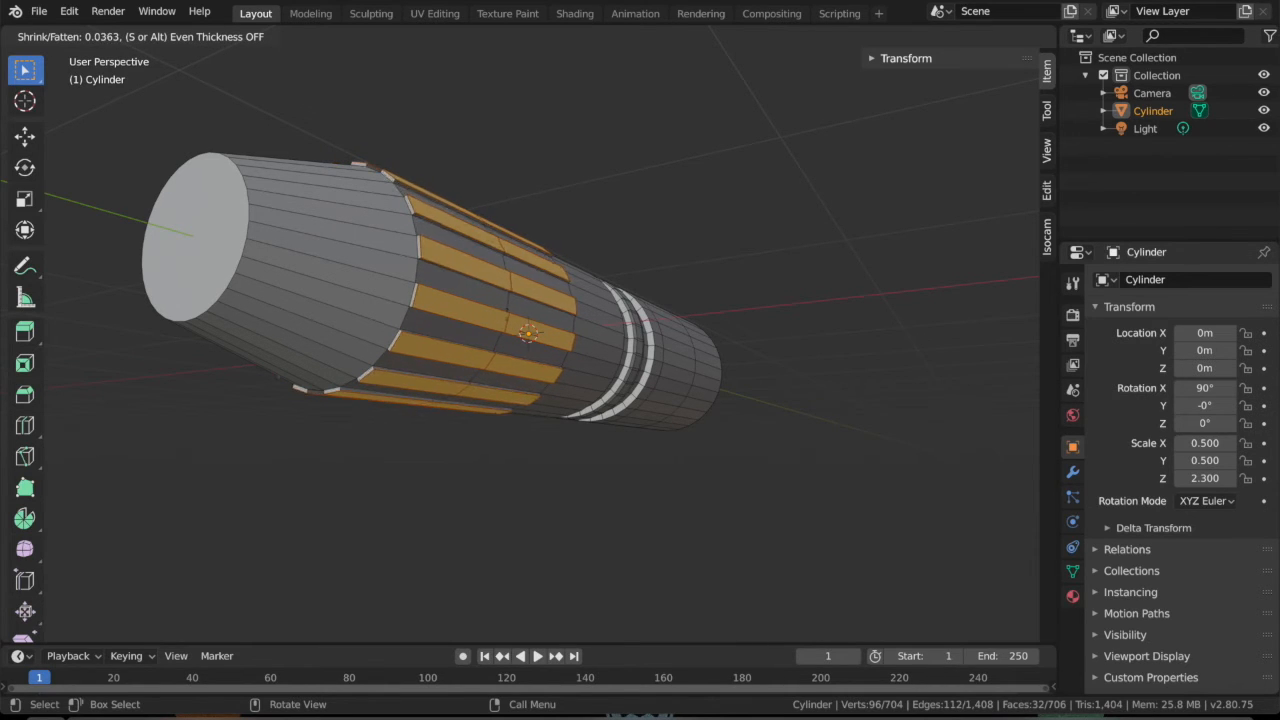
click(503, 311)
middle_drag(503, 311, 506, 315)
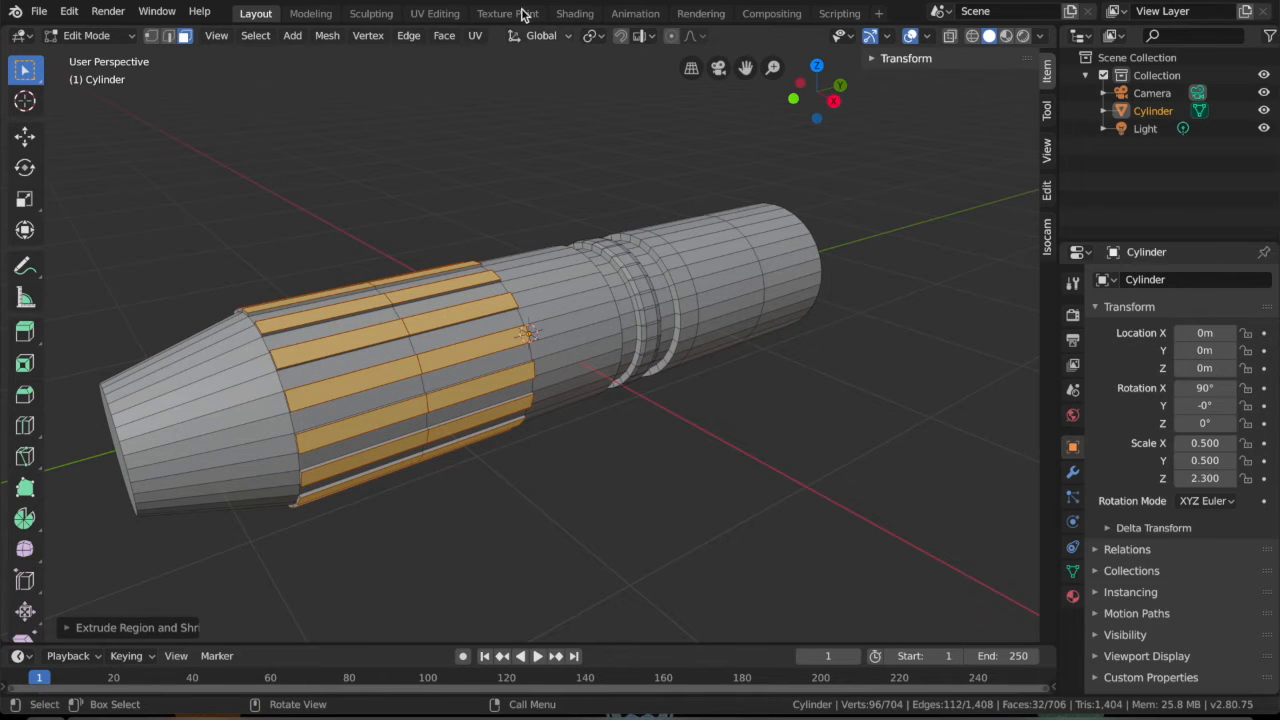
- Set the pivot point to Individual Origins and scale the tops of the ribs down to about 0.94
click(587, 36)
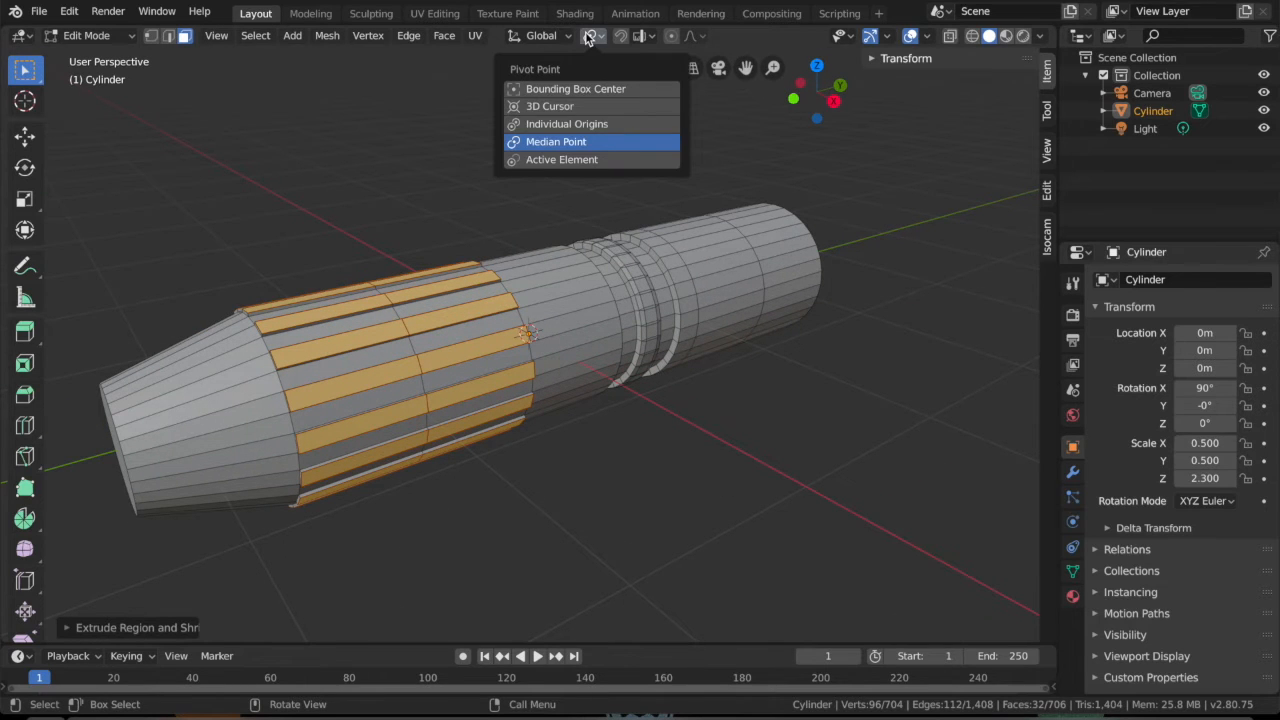
click(568, 125)
key(s)
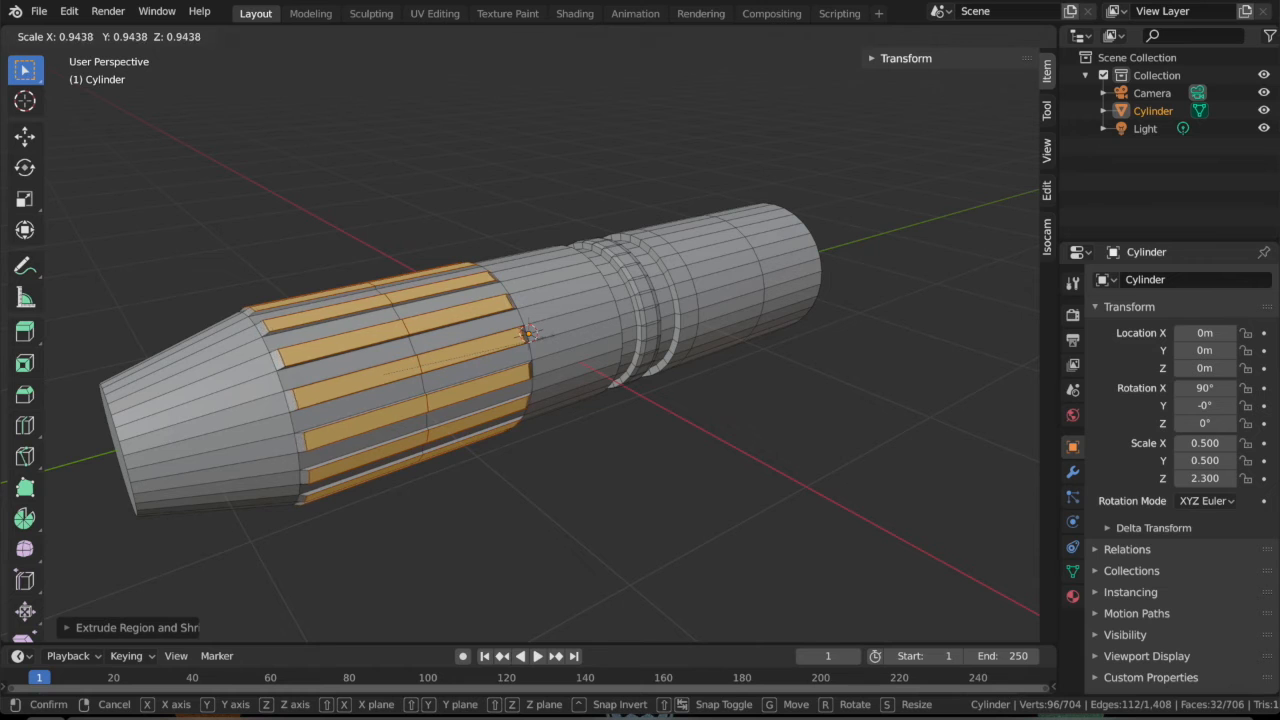
click(513, 343)
middle_drag(513, 343, 511, 343)
- Scale down the opposite end face slightly, and add a loop cut close to where that taper begins
click(835, 399)
middle_drag(835, 399, 835, 399)
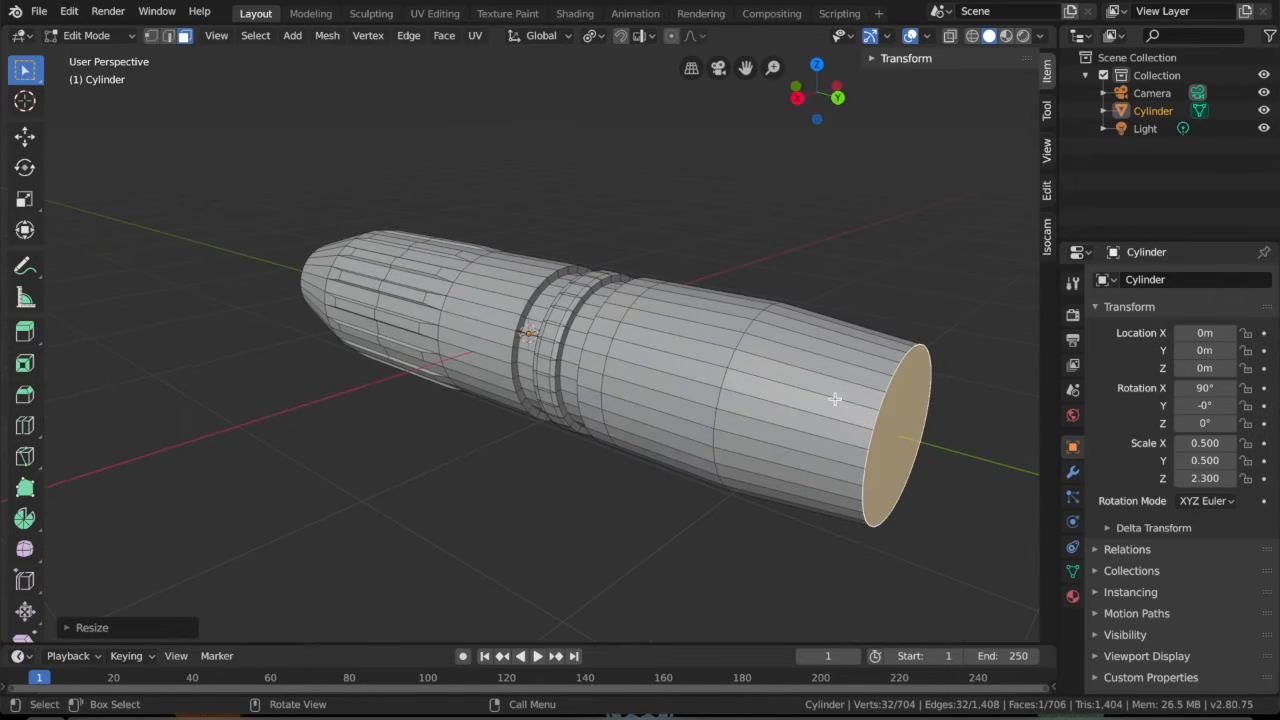
key(ctrl+r)
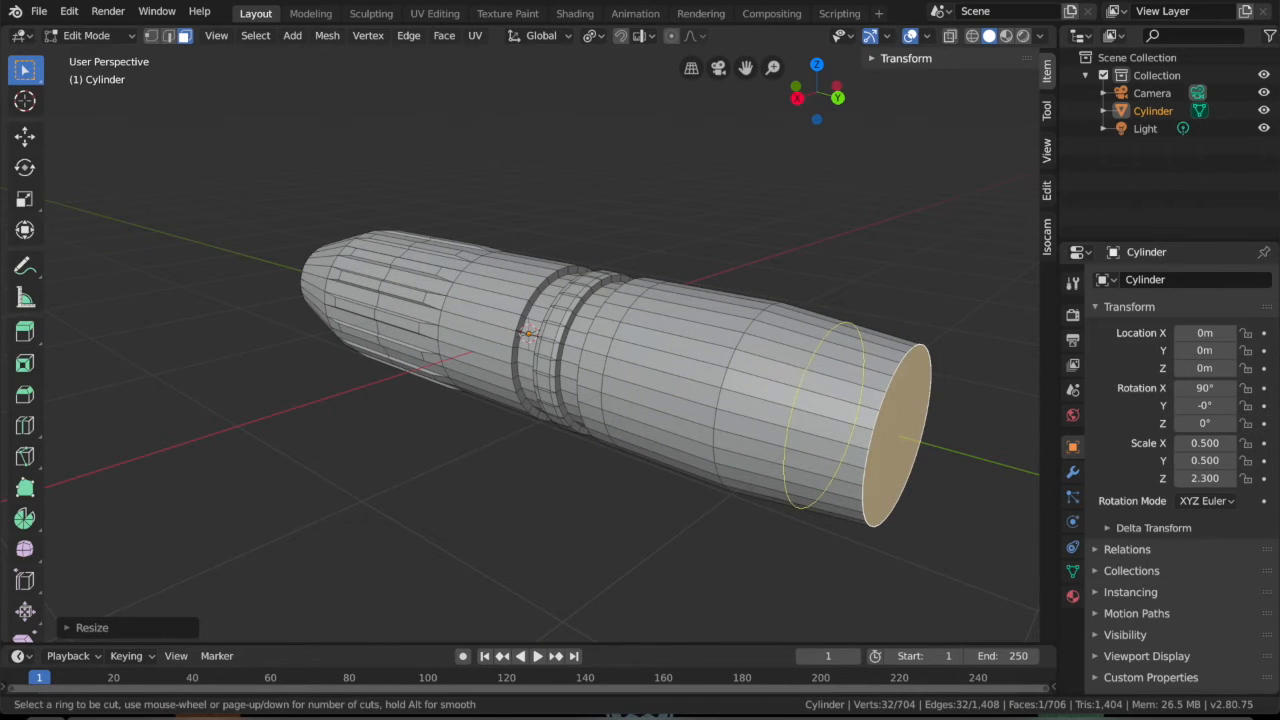
click(825, 415)
click(748, 362)
key(ctrl+r)
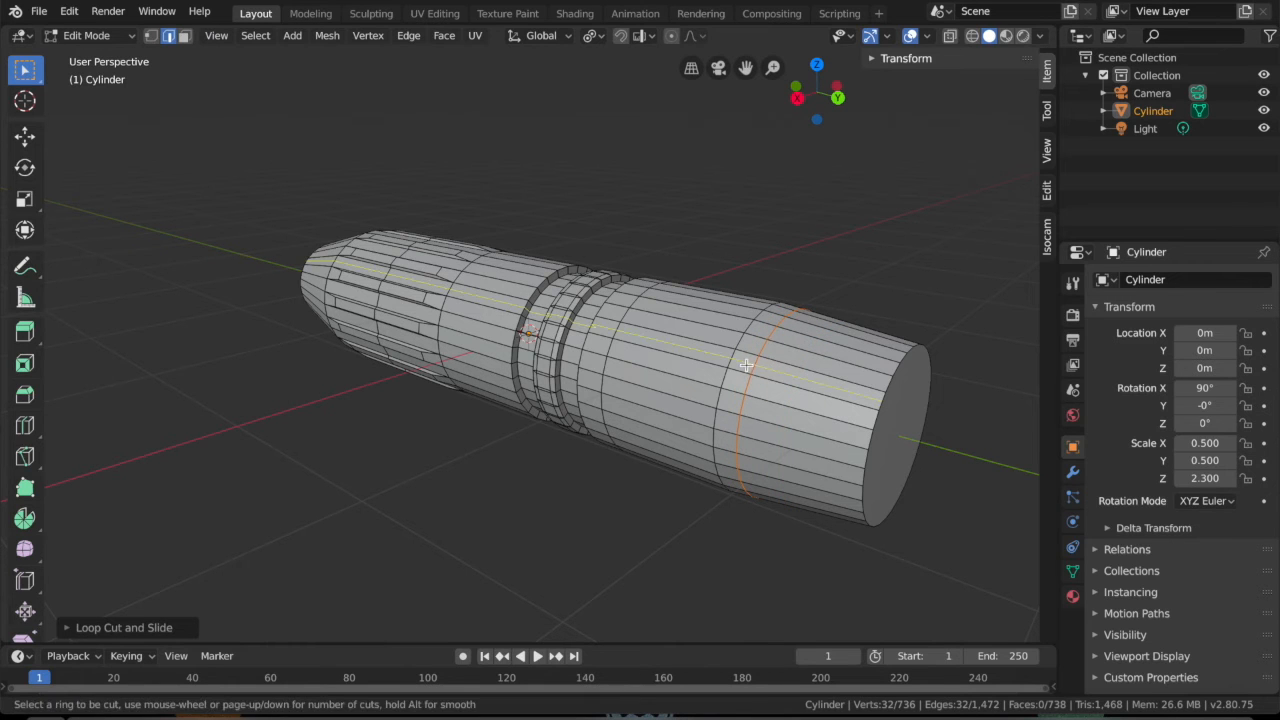
key(Escape)
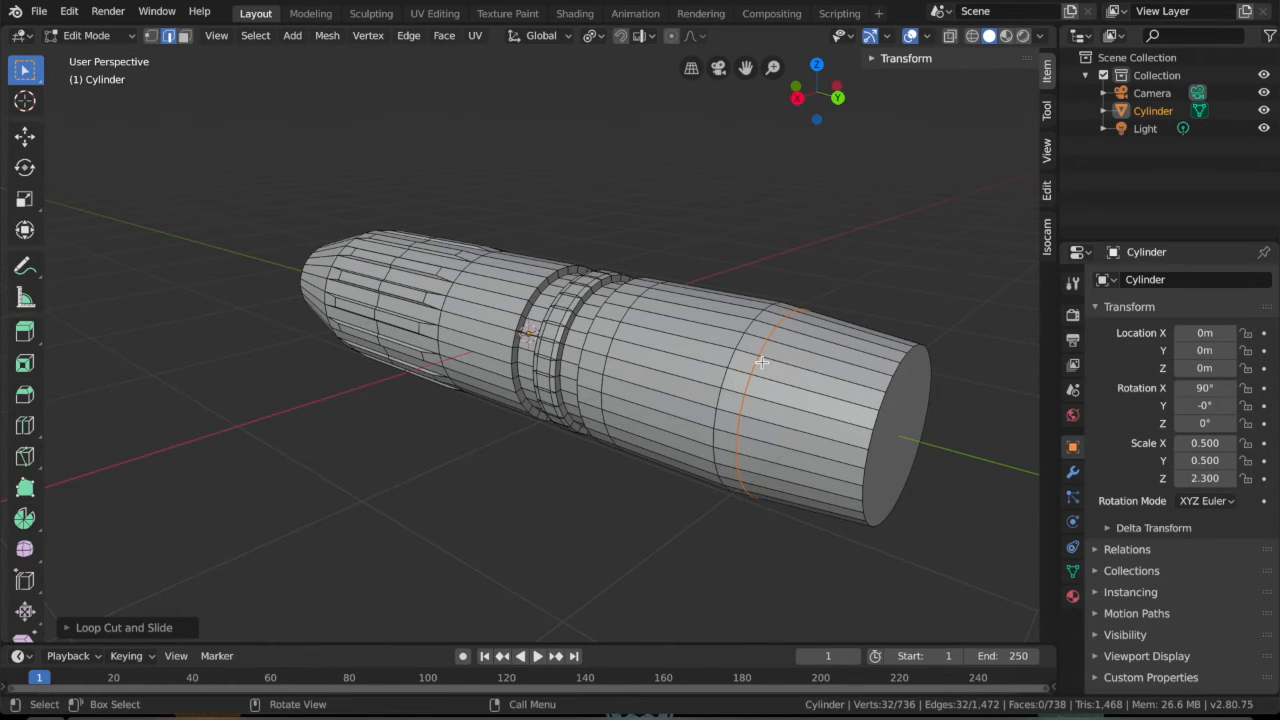
- Select the narrow face ring at the start of the second taper and extrude it along its normals
click(722, 391)
key(3)
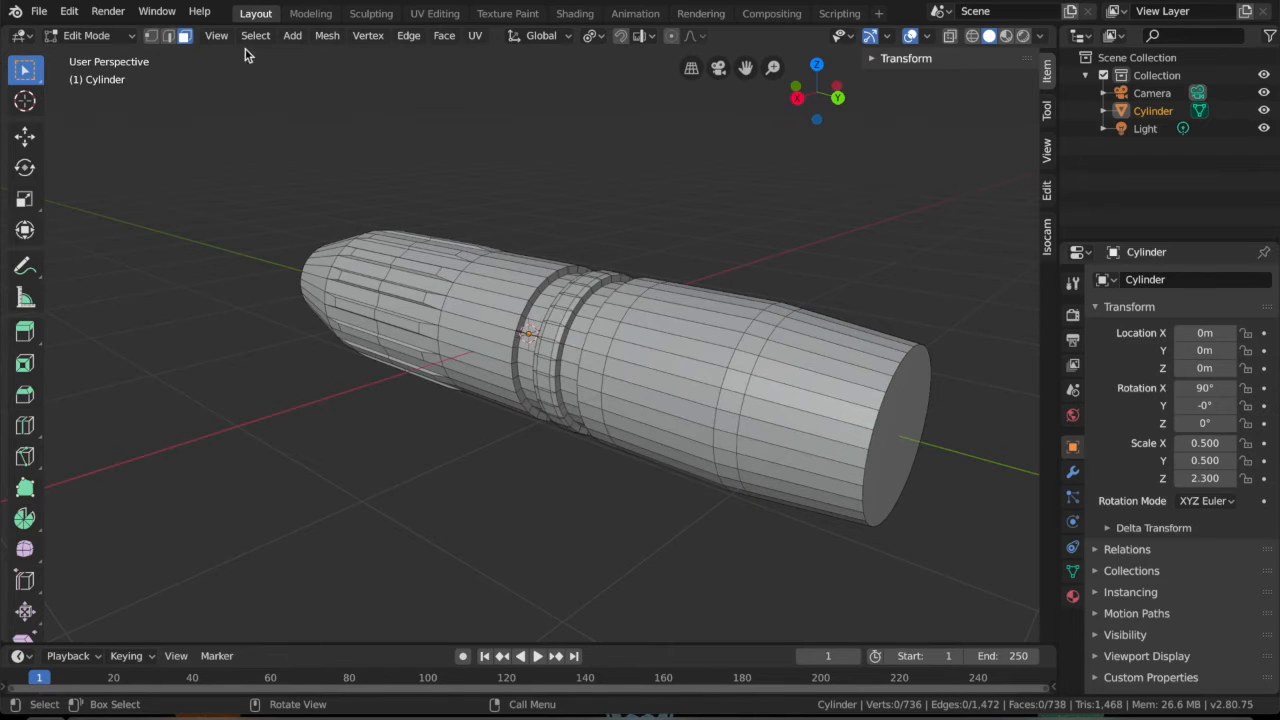
alt+click(745, 375)
right_click(746, 376)
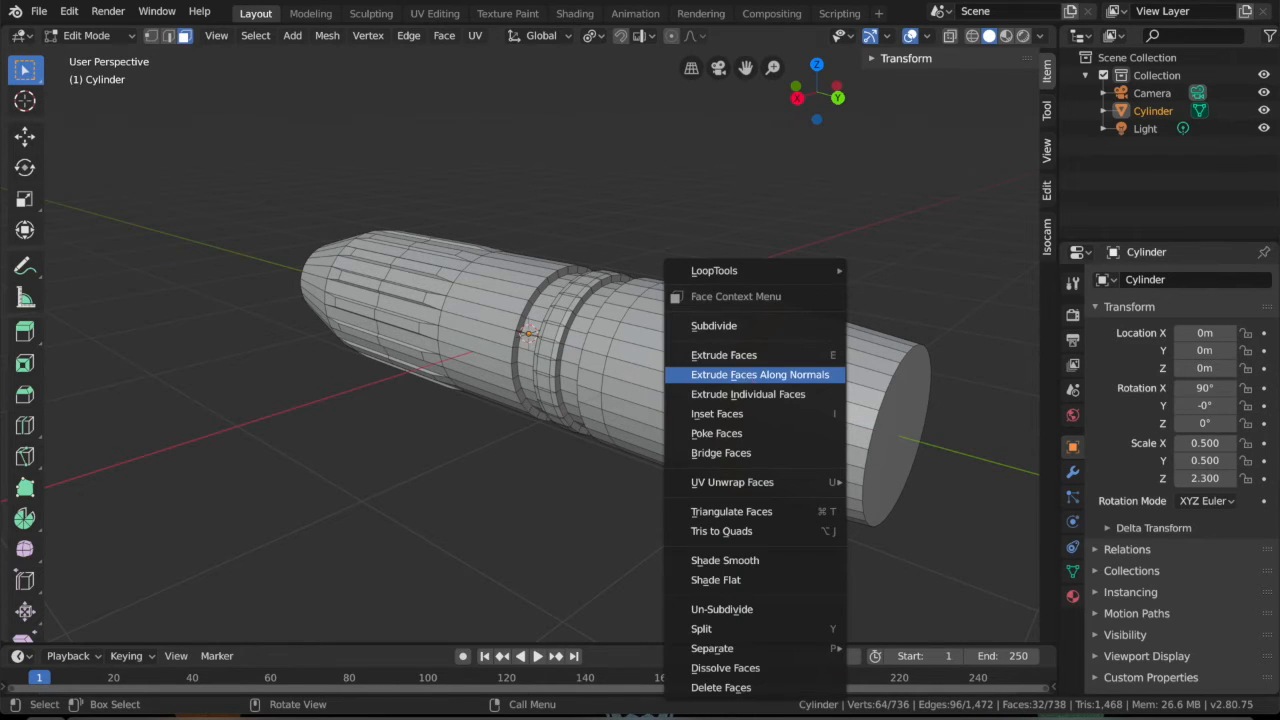
click(750, 374)
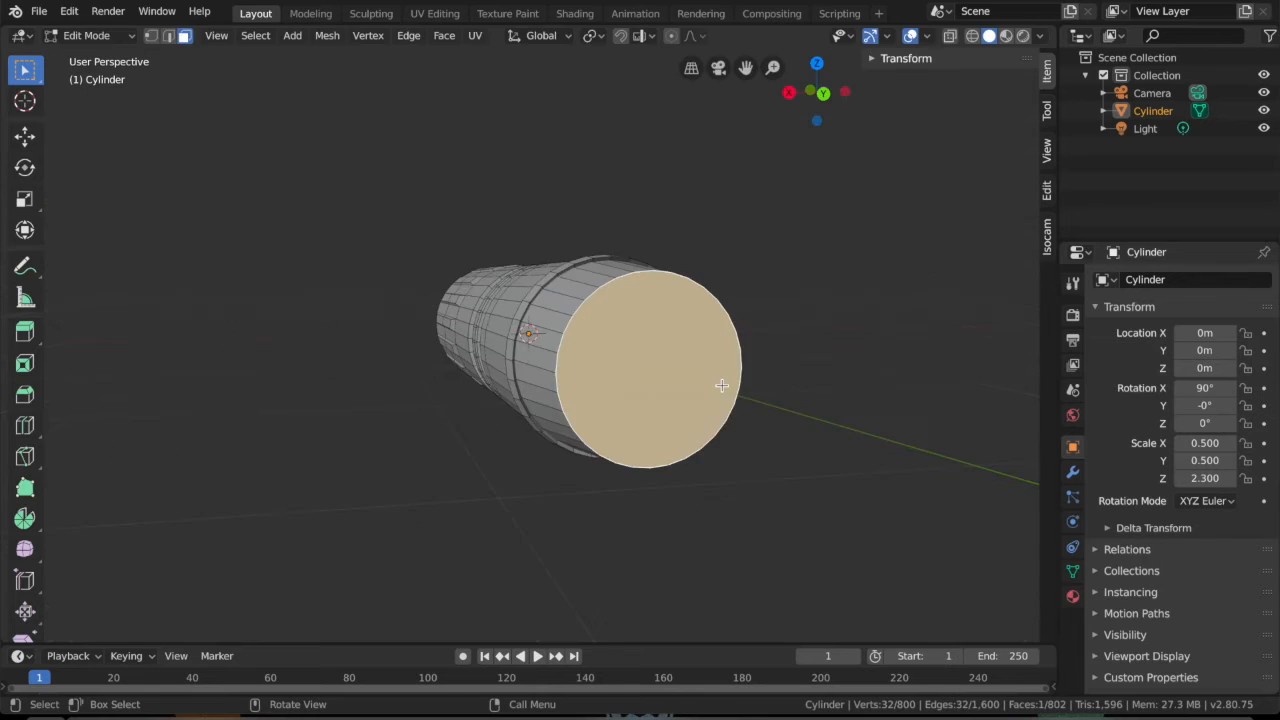
- Inset the handle's open-end face slightly and extrude it inward about 0.4 m to hollow out the end
key(i)
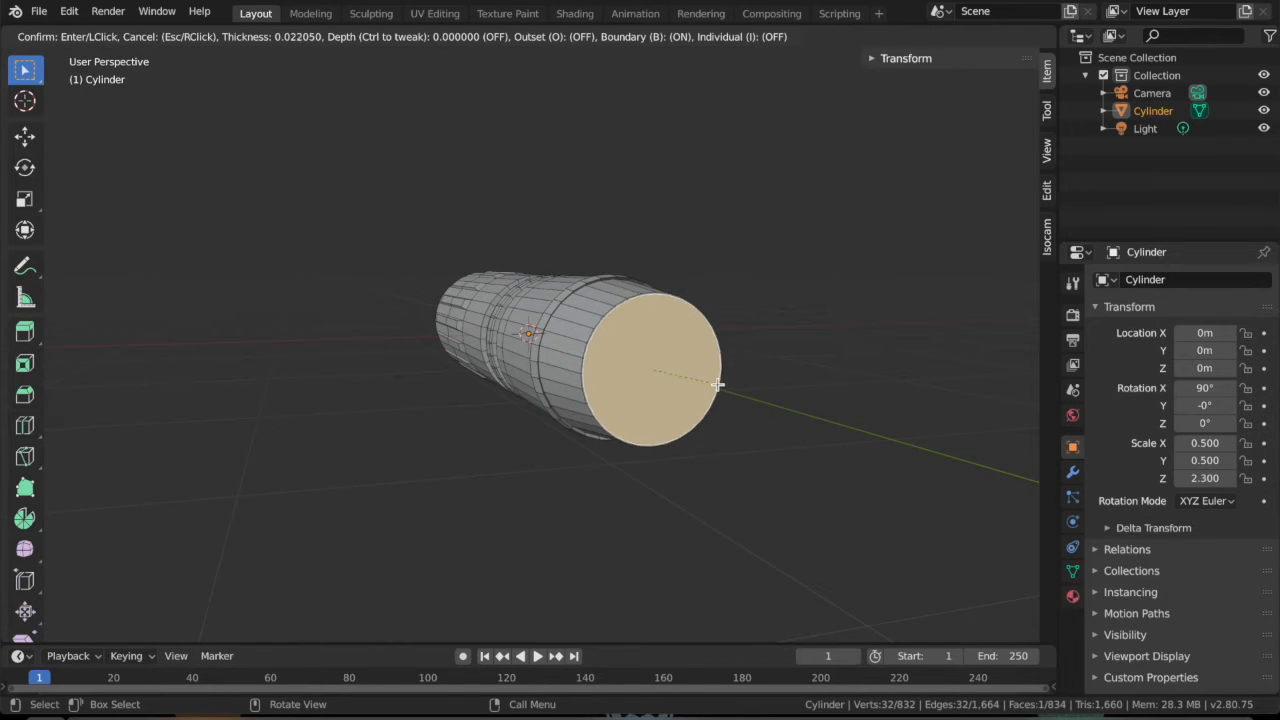
click(698, 390)
key(e)
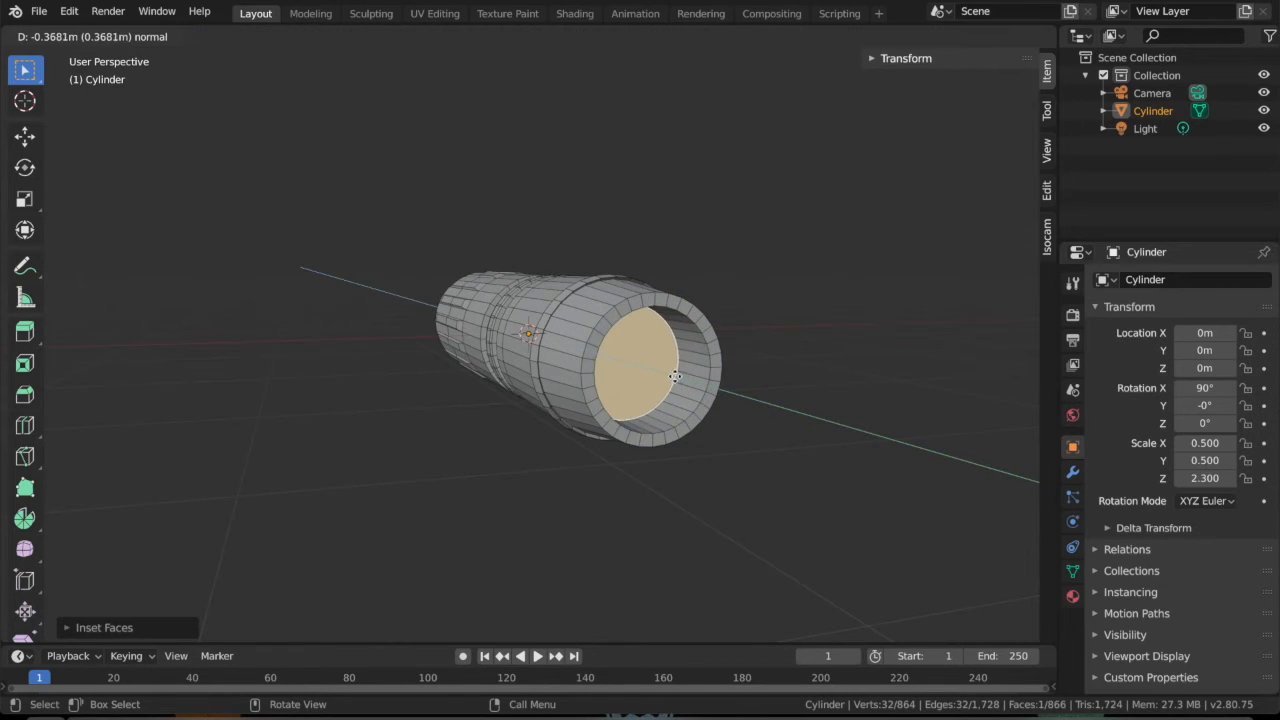
click(662, 376)
- Snap the 3D cursor to the recessed face and add a new mesh cylinder there as a separate object
key(shift+s)
key(2)
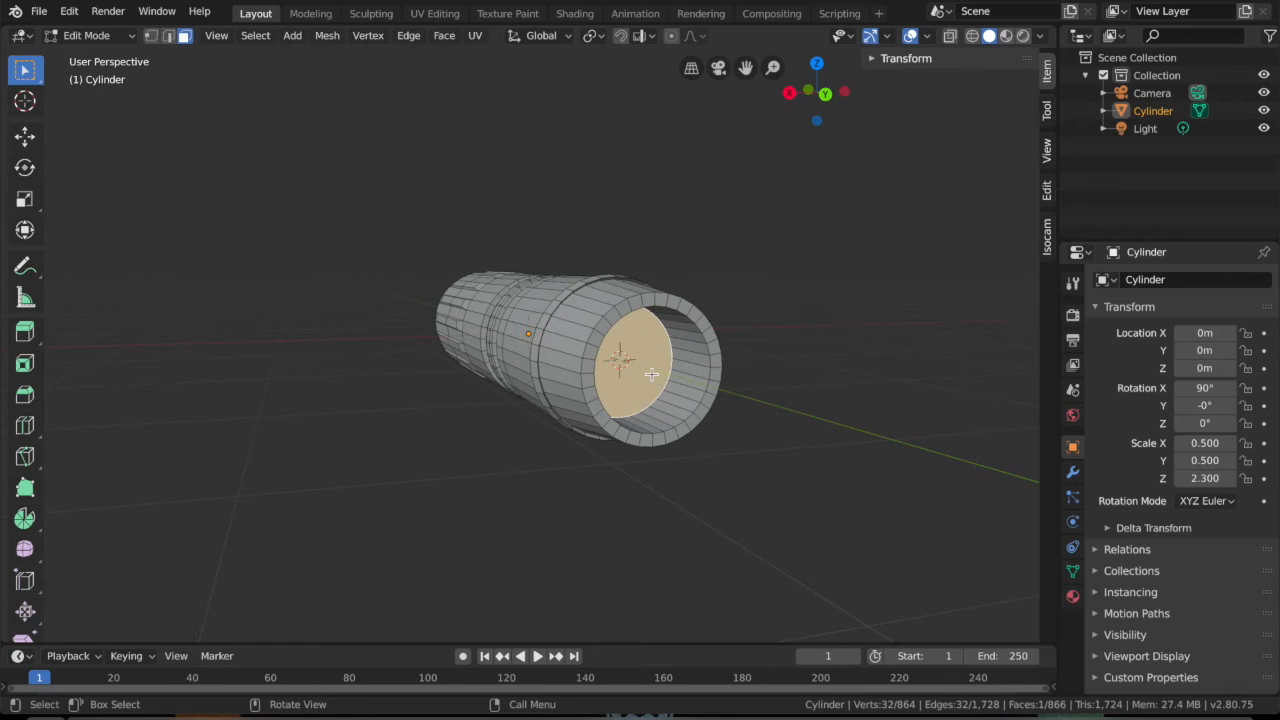
key(Tab)
middle_drag(775, 399, 754, 422)
click(775, 399)
key(shift+a)
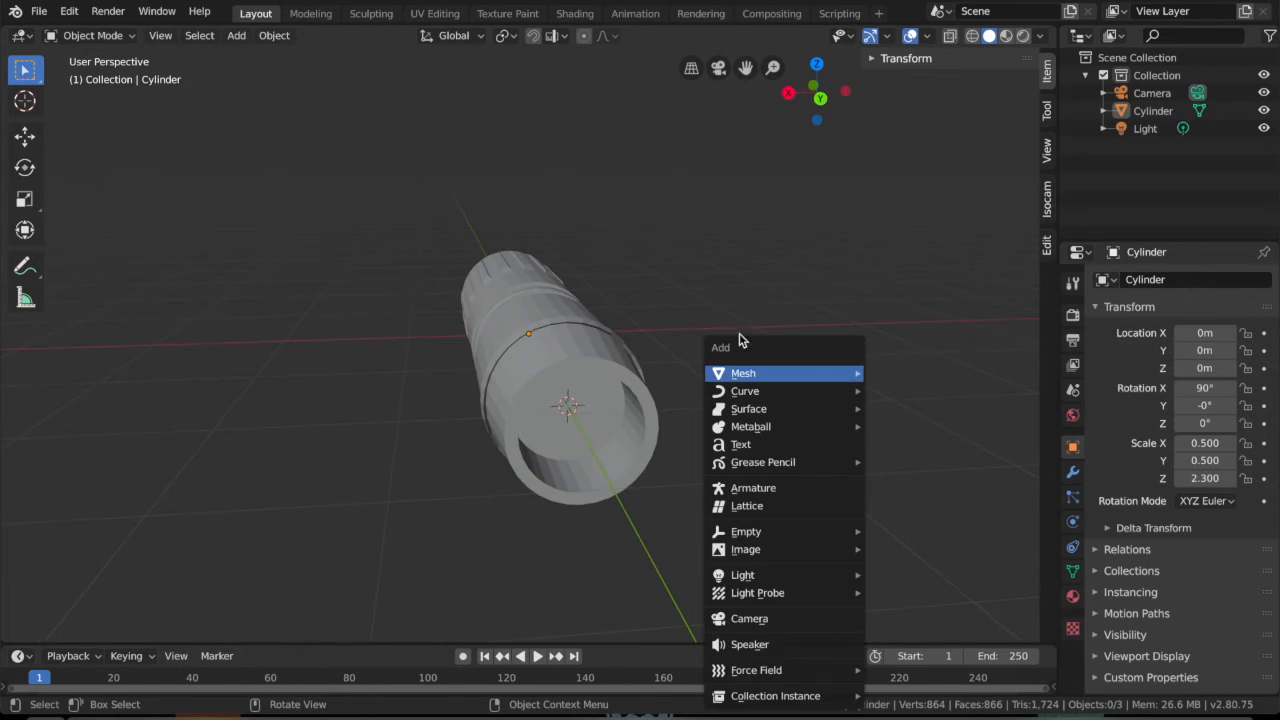
mouse_move(730, 372)
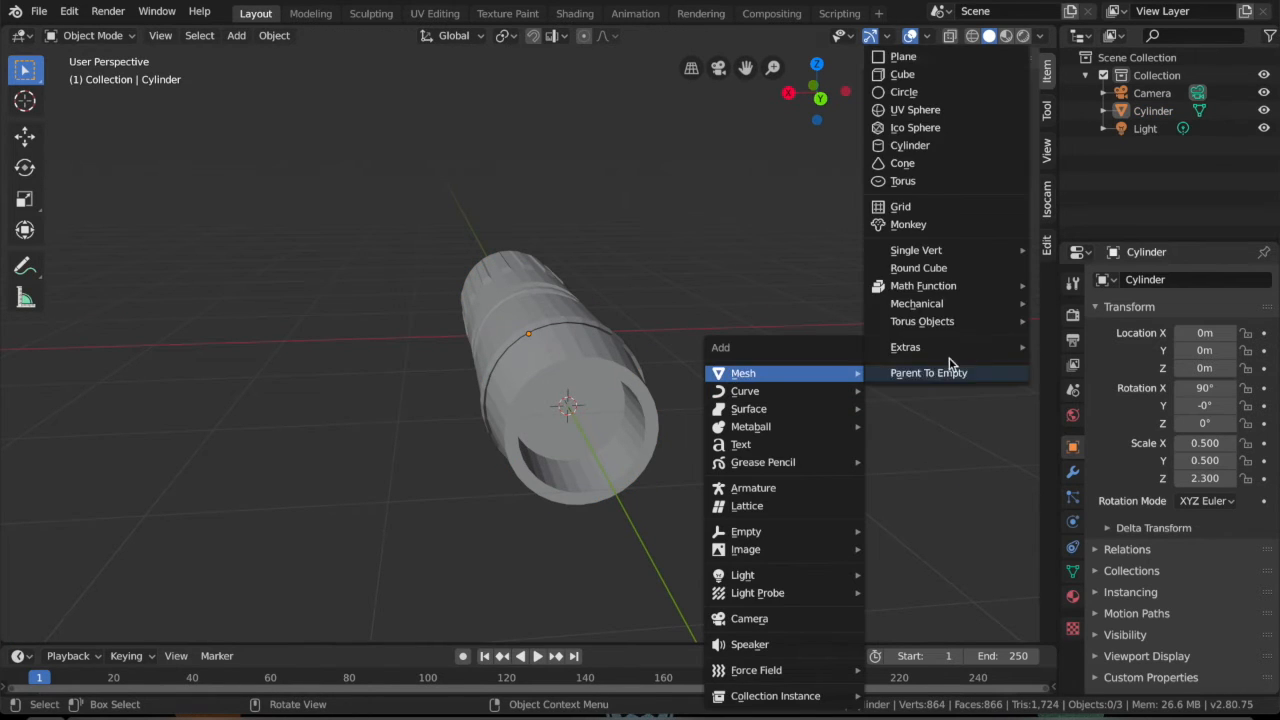
click(922, 147)
key(s)
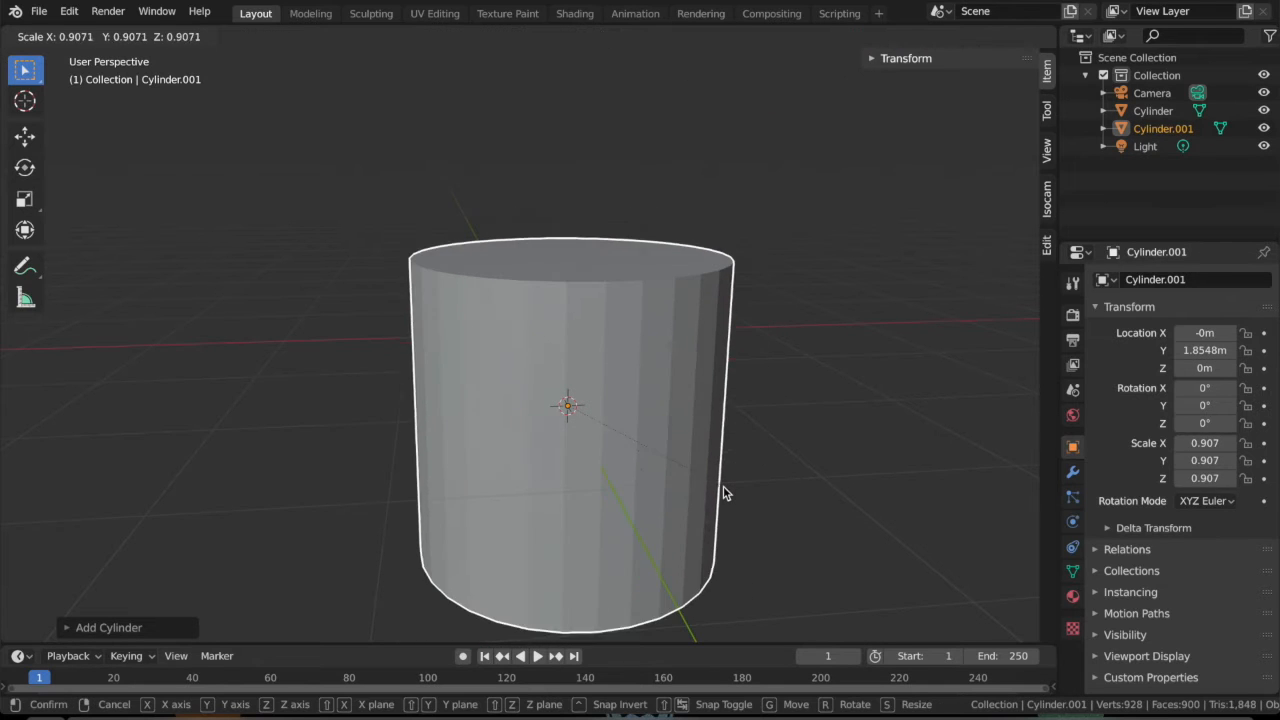
click(724, 492)
key(ctrl+z)
- Rotate the new cylinder 90° about X and scale it uniformly to about 0.366 to fit inside the handle opening
text(rx90)
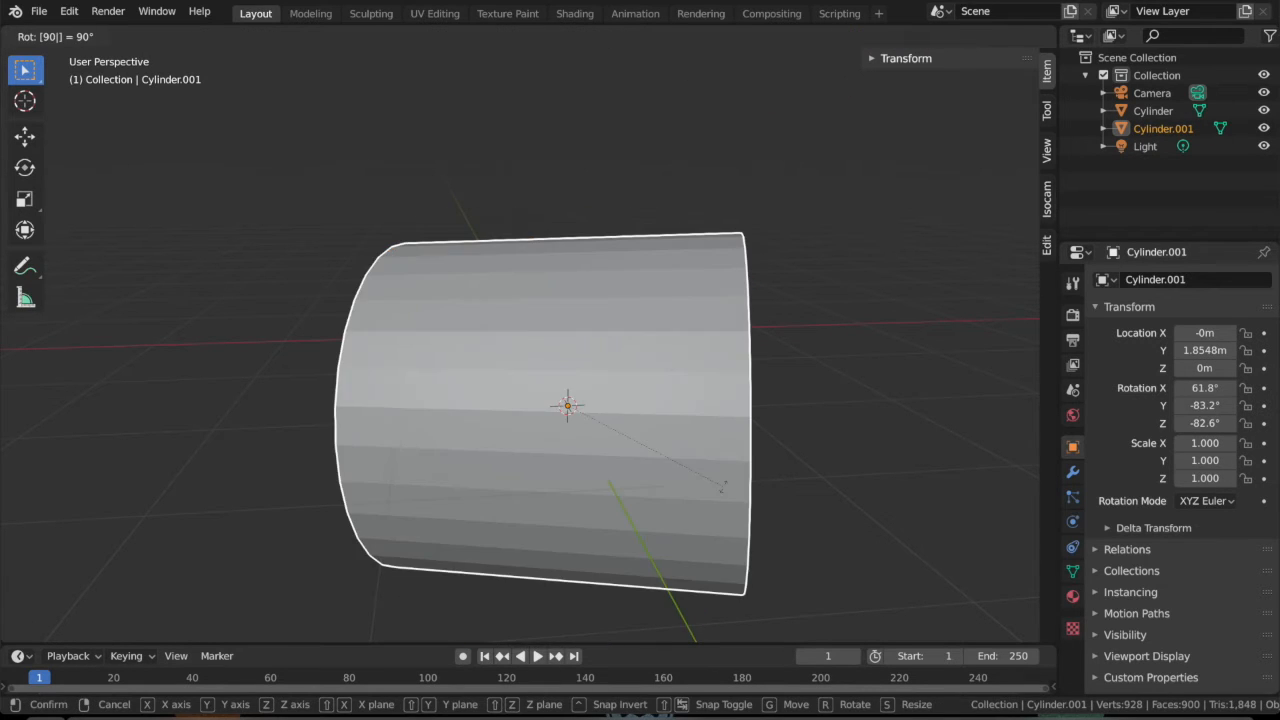
key(Return)
key(s)
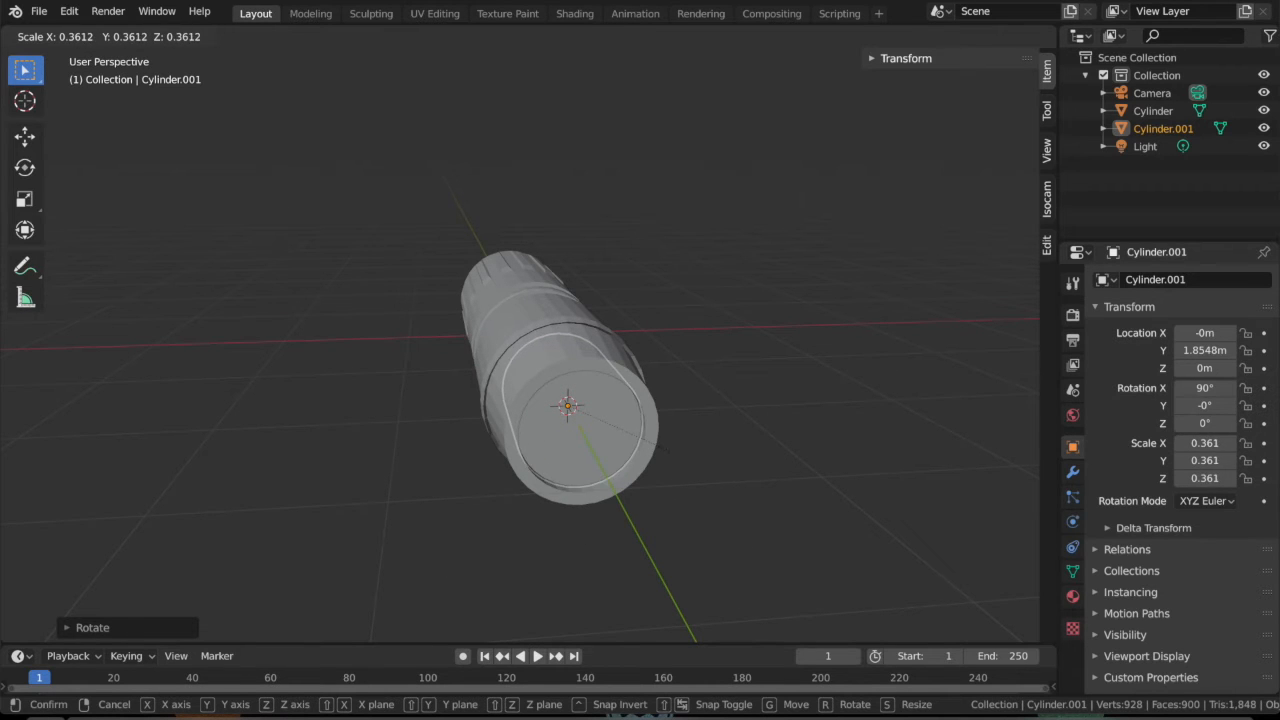
click(664, 449)
middle_drag(664, 449, 664, 449)
- Select the new cylinder's outer end face in Edit Mode and extrude it about 4 m outward as the blade
key(Tab)
click(717, 425)
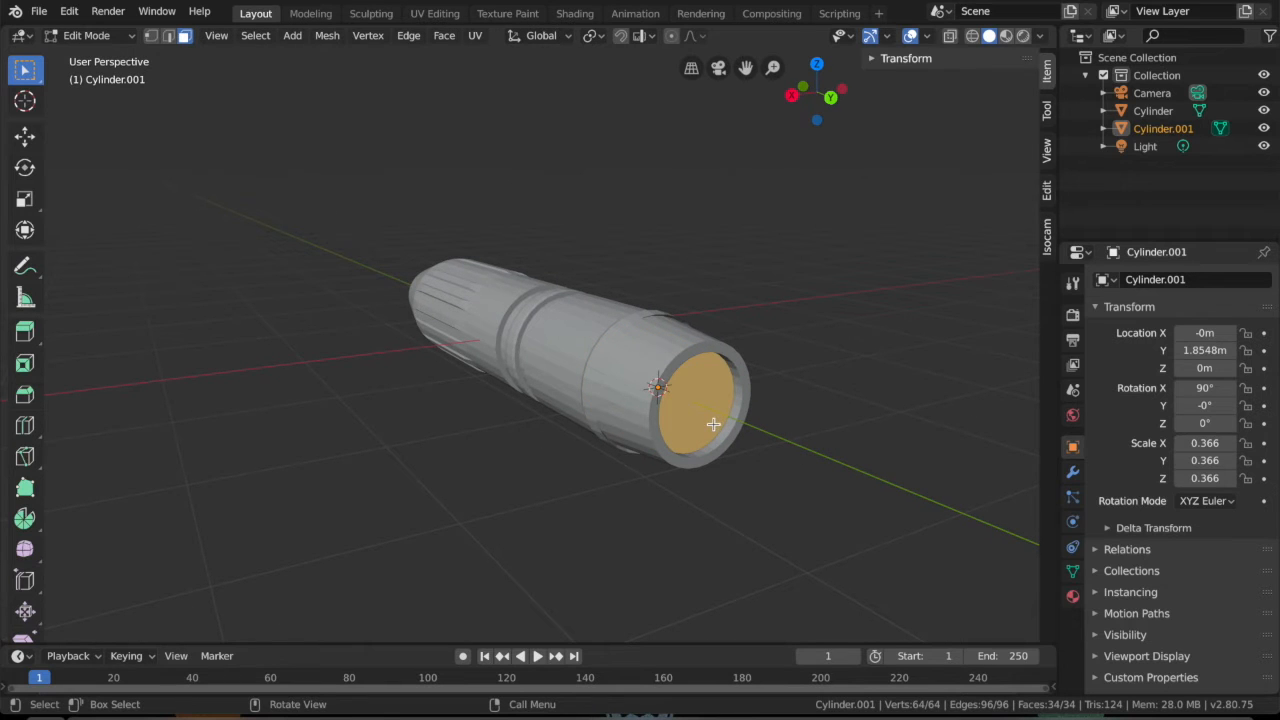
click(713, 424)
scroll(723, 409, down, 1)
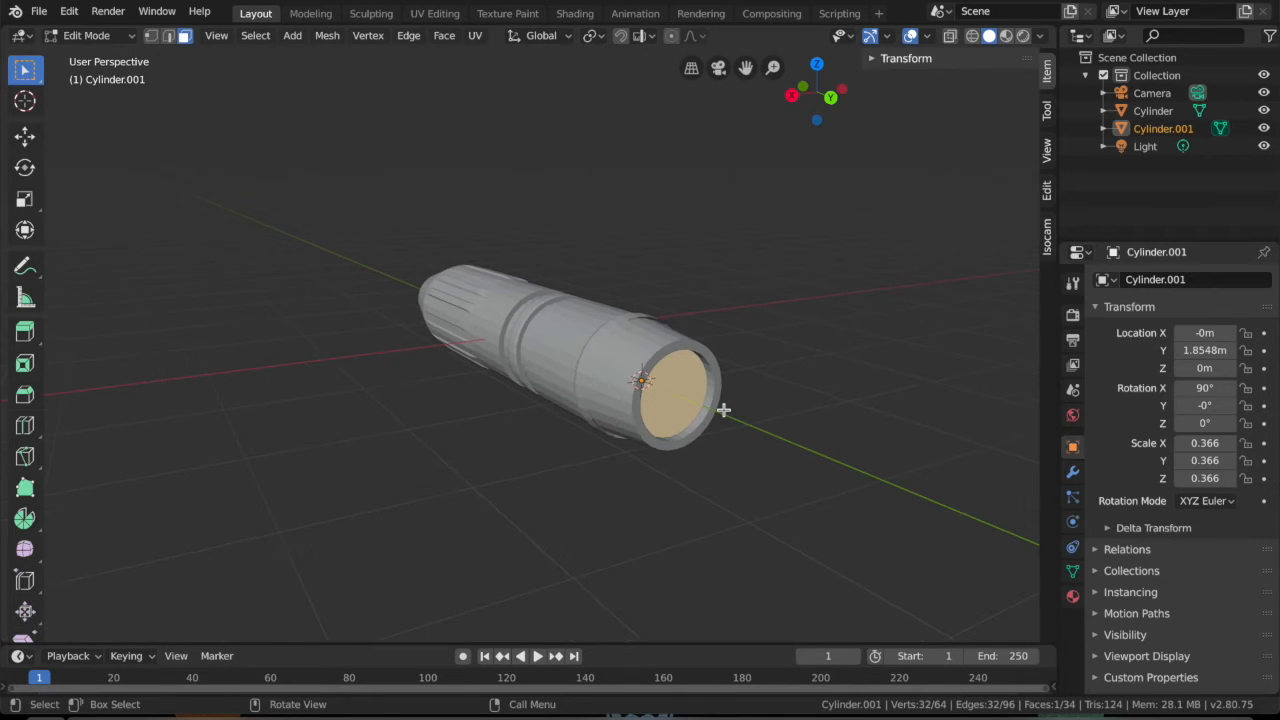
middle_drag(723, 410, 724, 411)
key(e)
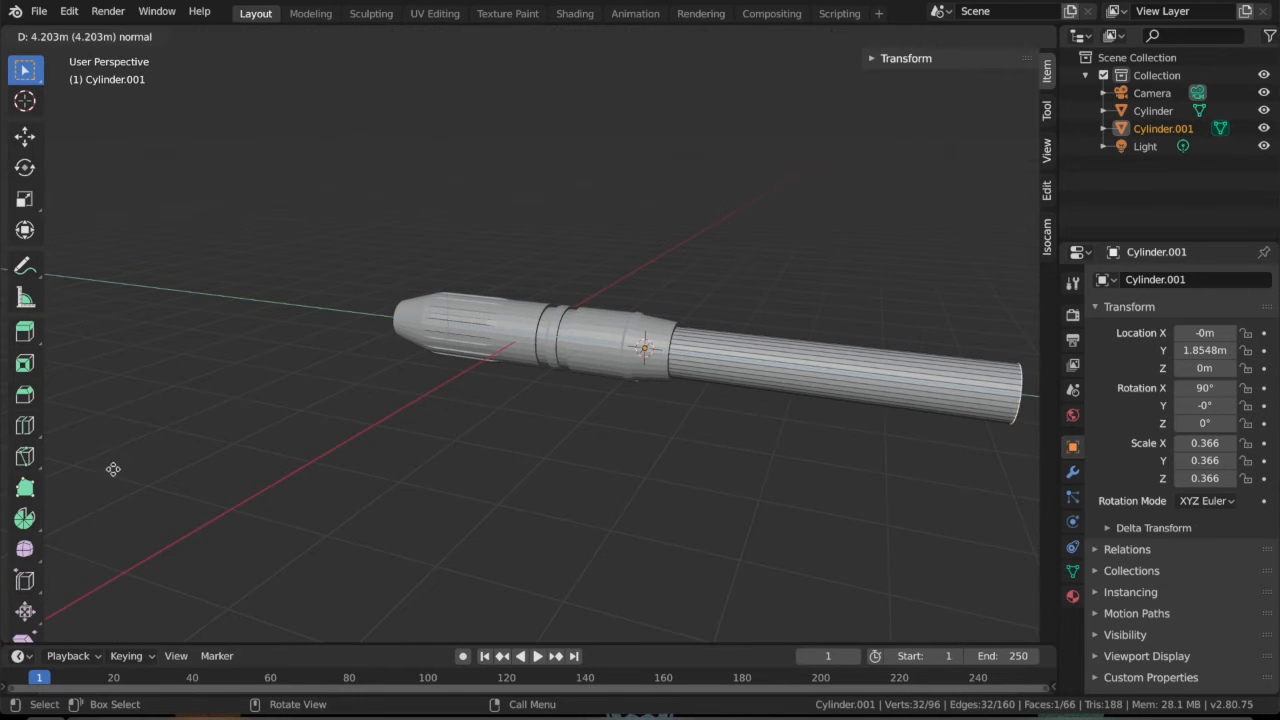
click(223, 471)
scroll(223, 473, down, 2)
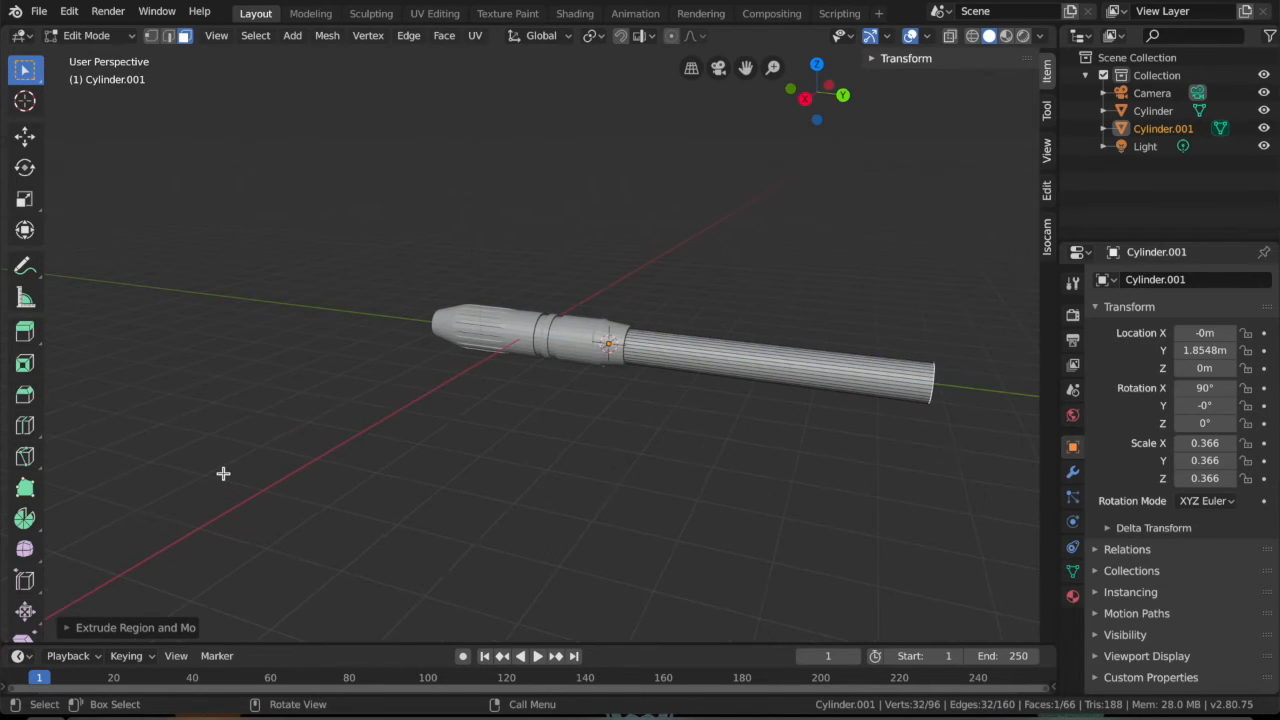
scroll(223, 473, down, 2)
middle_drag(380, 457, 380, 457)
key(w)
key(e)
key(Escape)
key(ctrl+z)
- Lengthen the blade by moving its end face outward along Y, finishing with a further move of about 3 m in top view
key(g)
key(y)
click(820, 477)
middle_drag(820, 477, 813, 476)
key(KP_7)
key(g)
key(y)
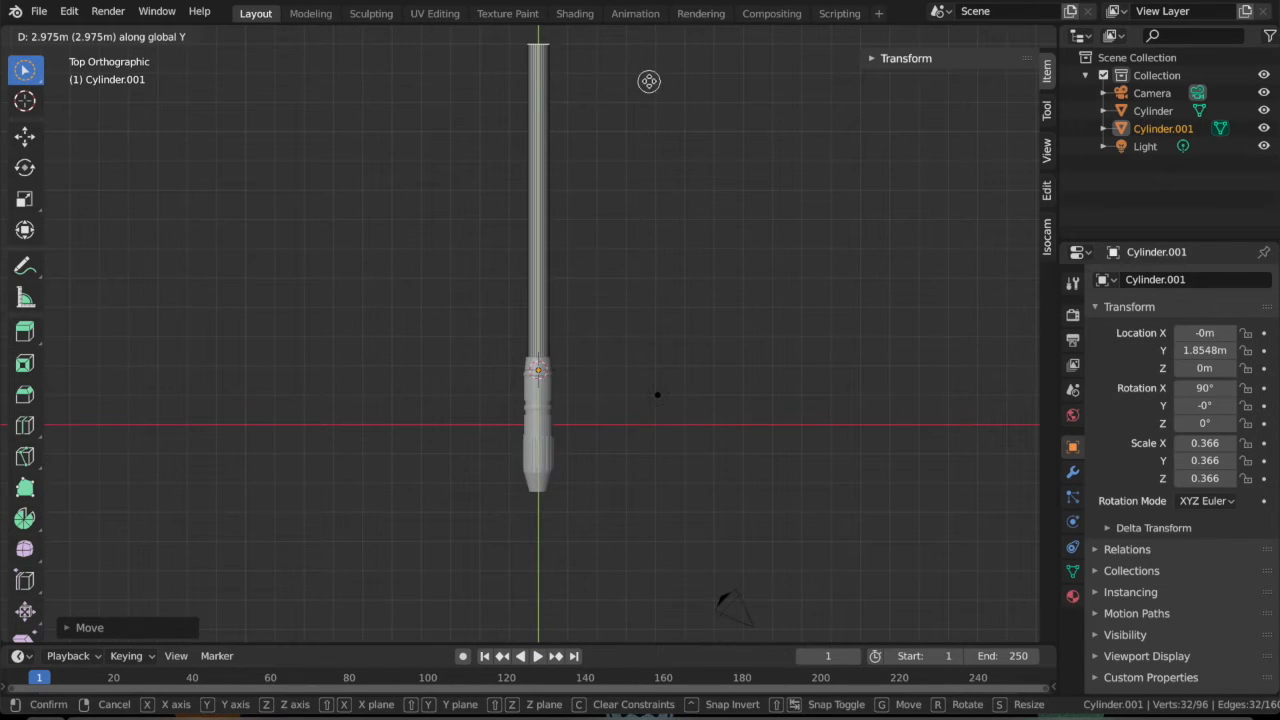
click(653, 55)
- Poke the blade's end face to split it into triangles around a centre vertex
middle_drag(665, 93, 659, 295)
right_click(655, 386)
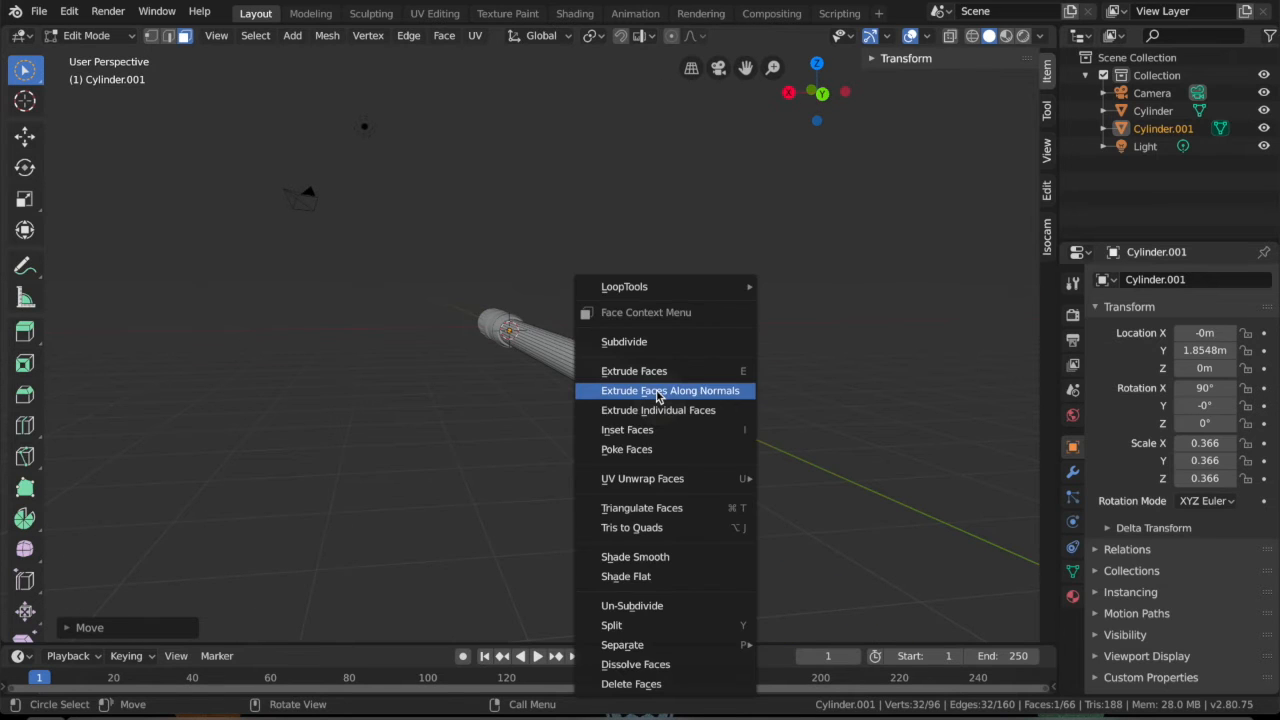
click(643, 457)
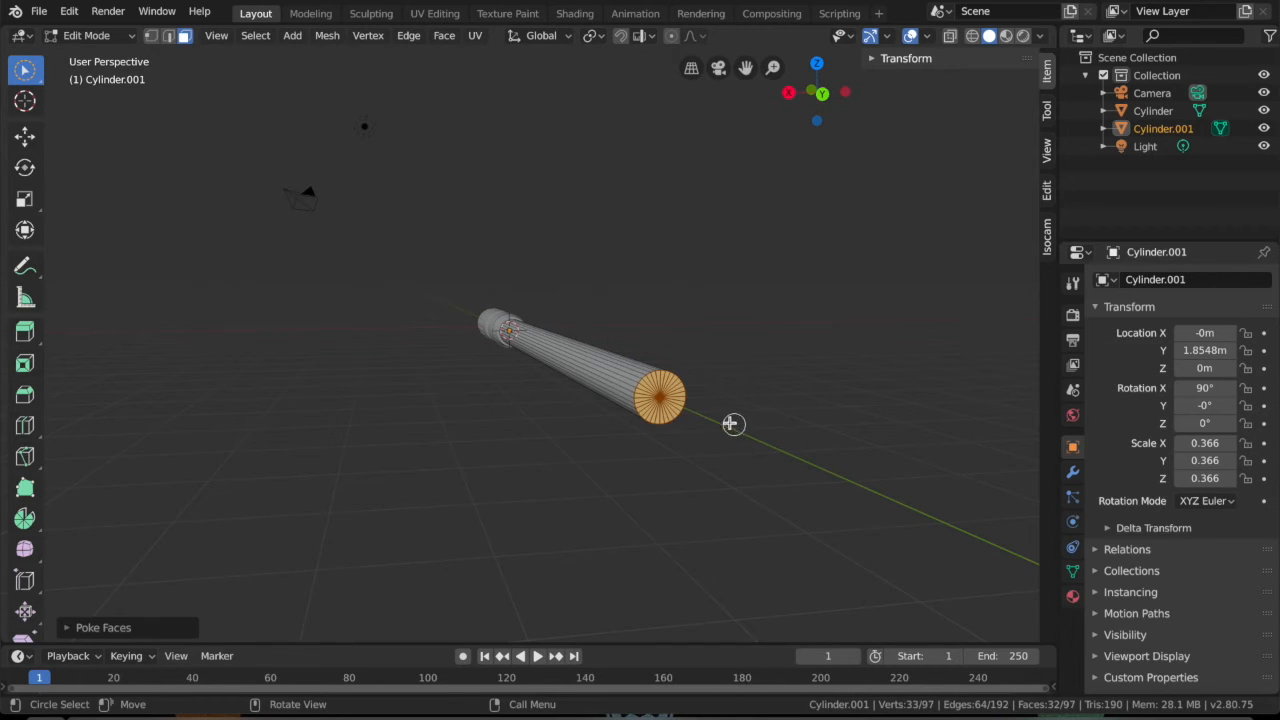
- Select only the centre vertex of the blade's end in vertex mode and move it outward along Y into a pointed tip
click(151, 36)
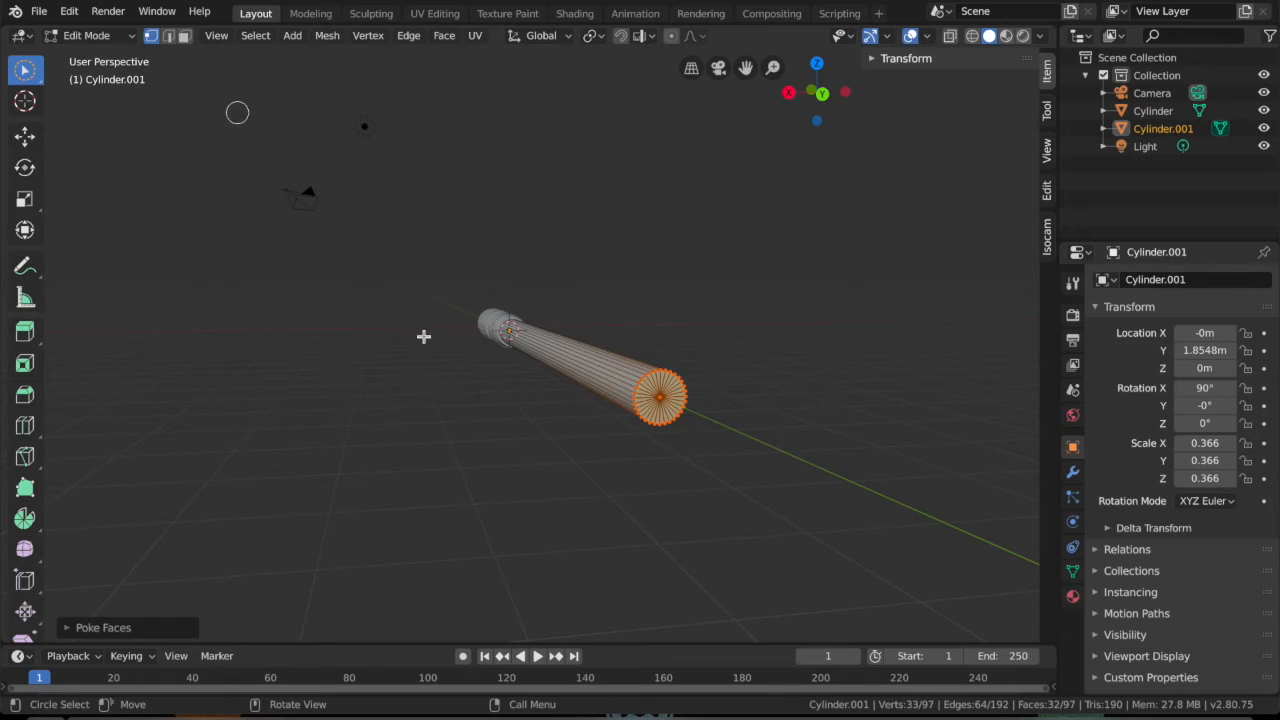
key(alt+a)
scroll(618, 555, up, 3)
click(851, 493)
key(c)
key(Escape)
key(g)
key(y)
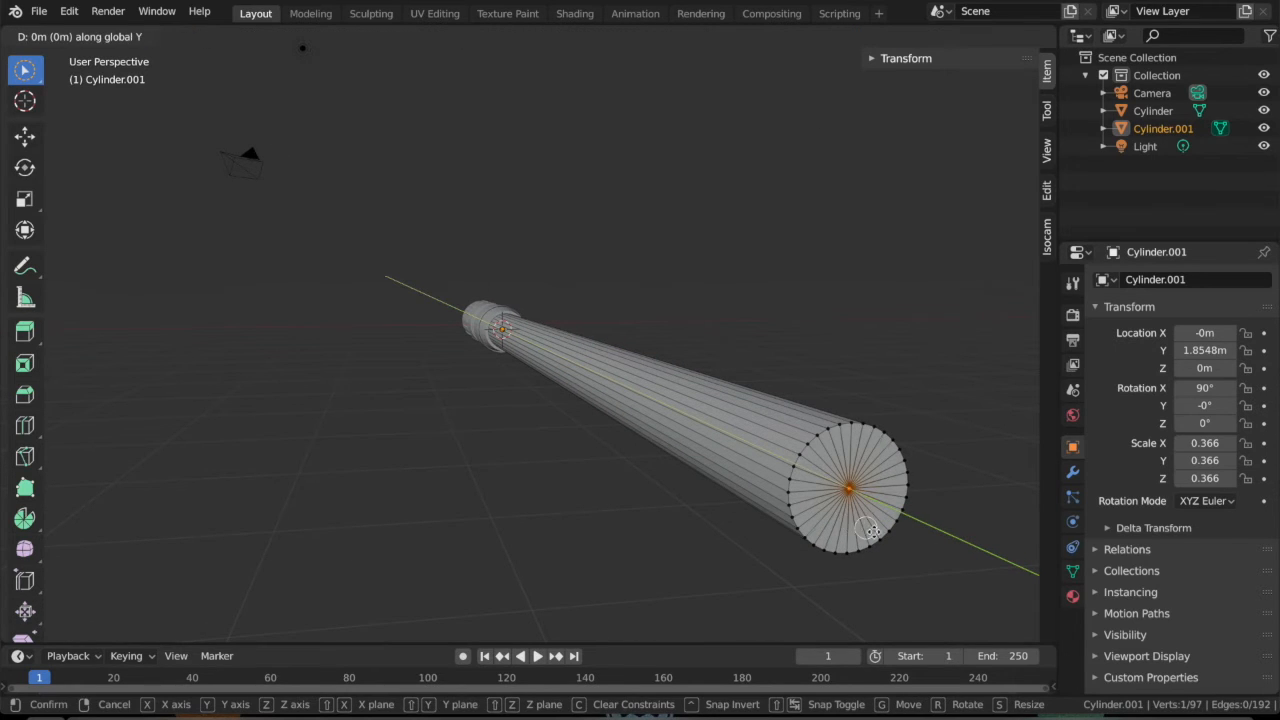
click(909, 550)
- Deselect everything, return to Object Mode and switch the viewport shading to Rendered
key(alt+a)
middle_drag(946, 491, 958, 487)
key(Tab)
scroll(958, 485, down, 4)
key(alt+a)
key(shift+z)
key(z)
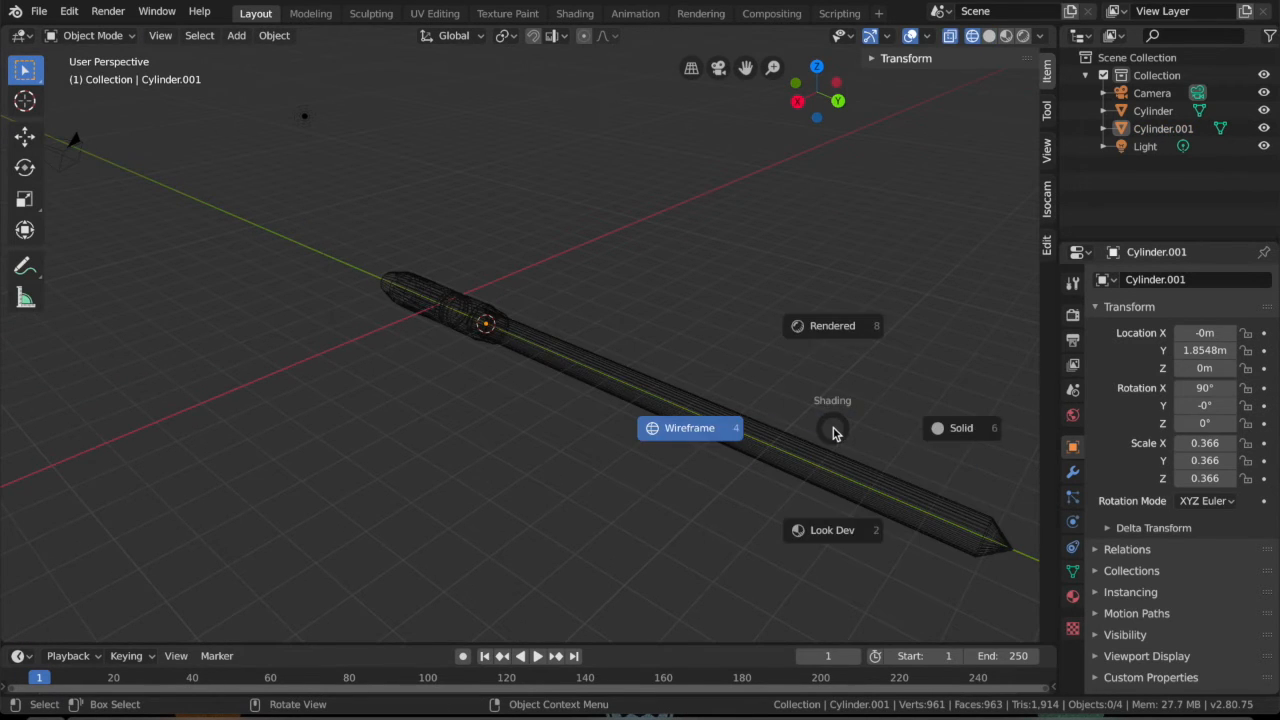
click(848, 356)
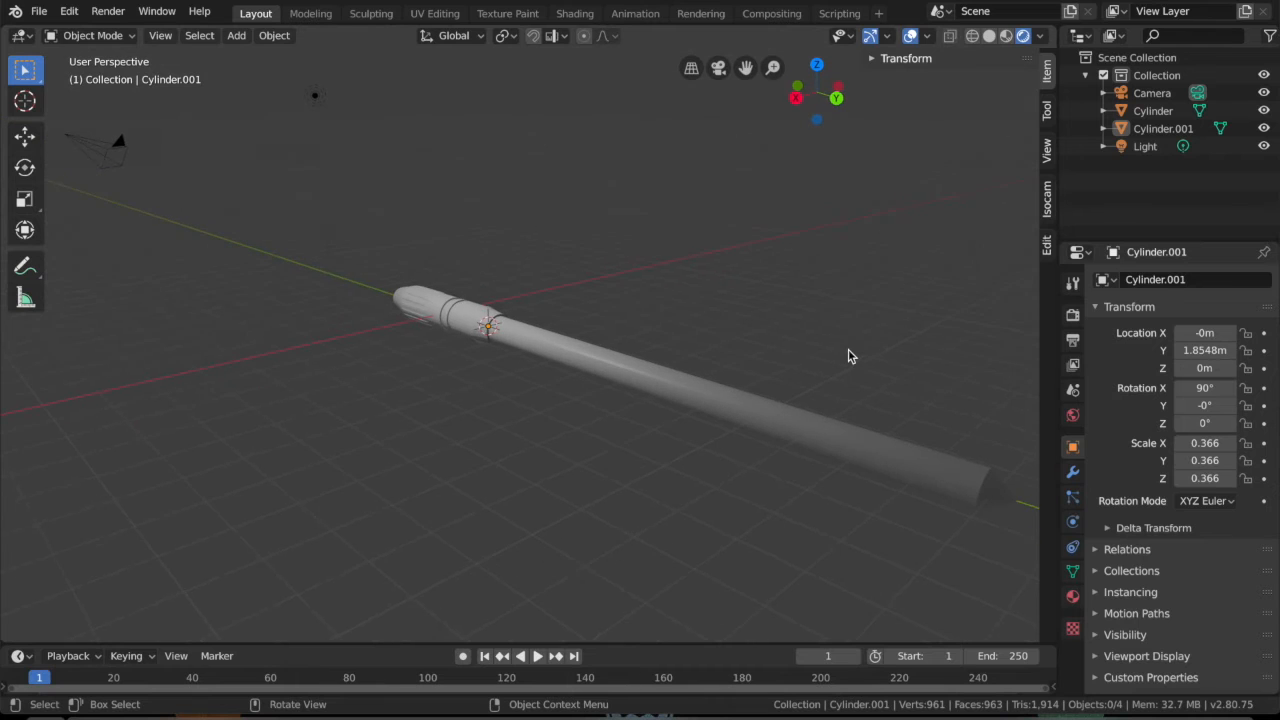
- Select all of the blade's linked faces in Edit Mode and create a new material named "lightsaber blade"
click(838, 422)
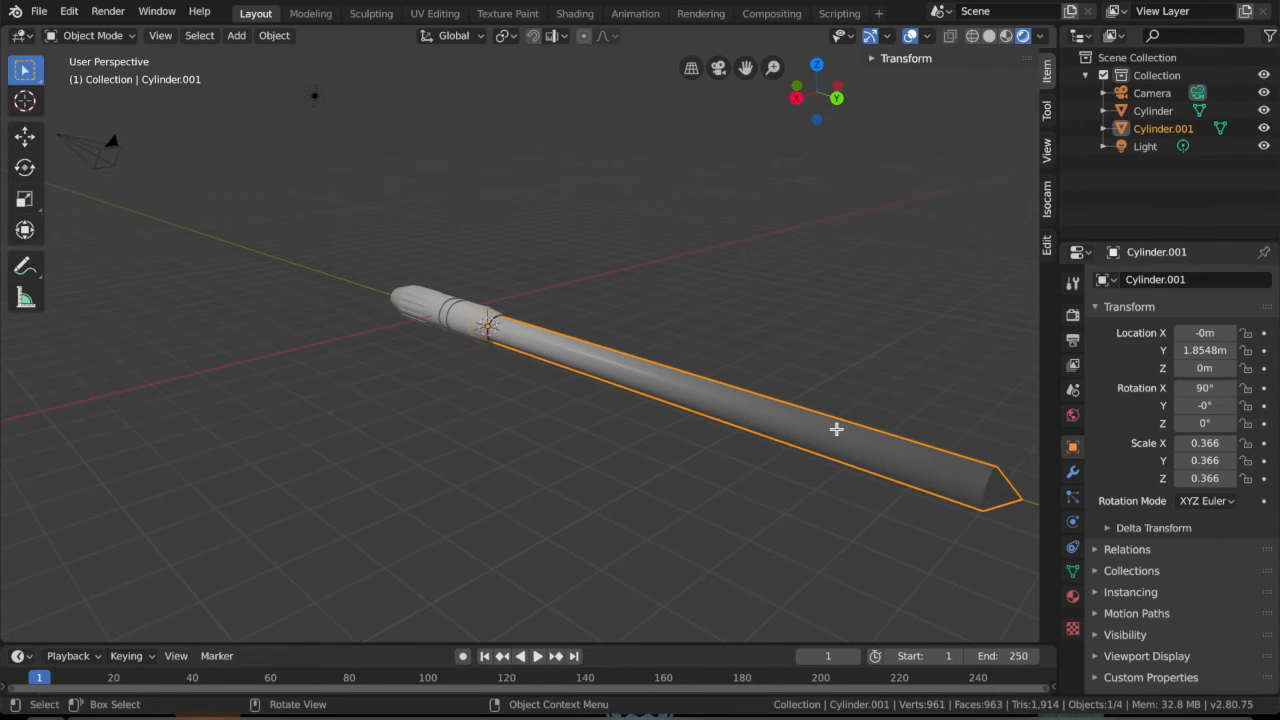
key(Tab)
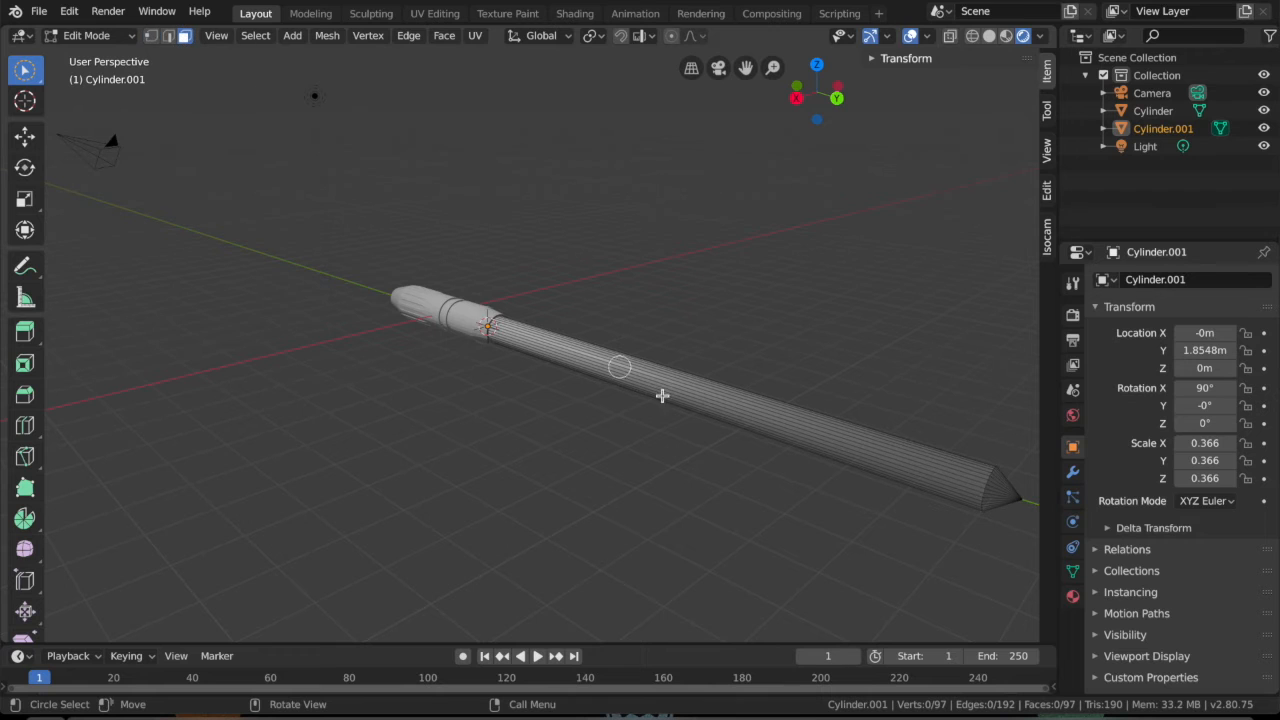
key(l)
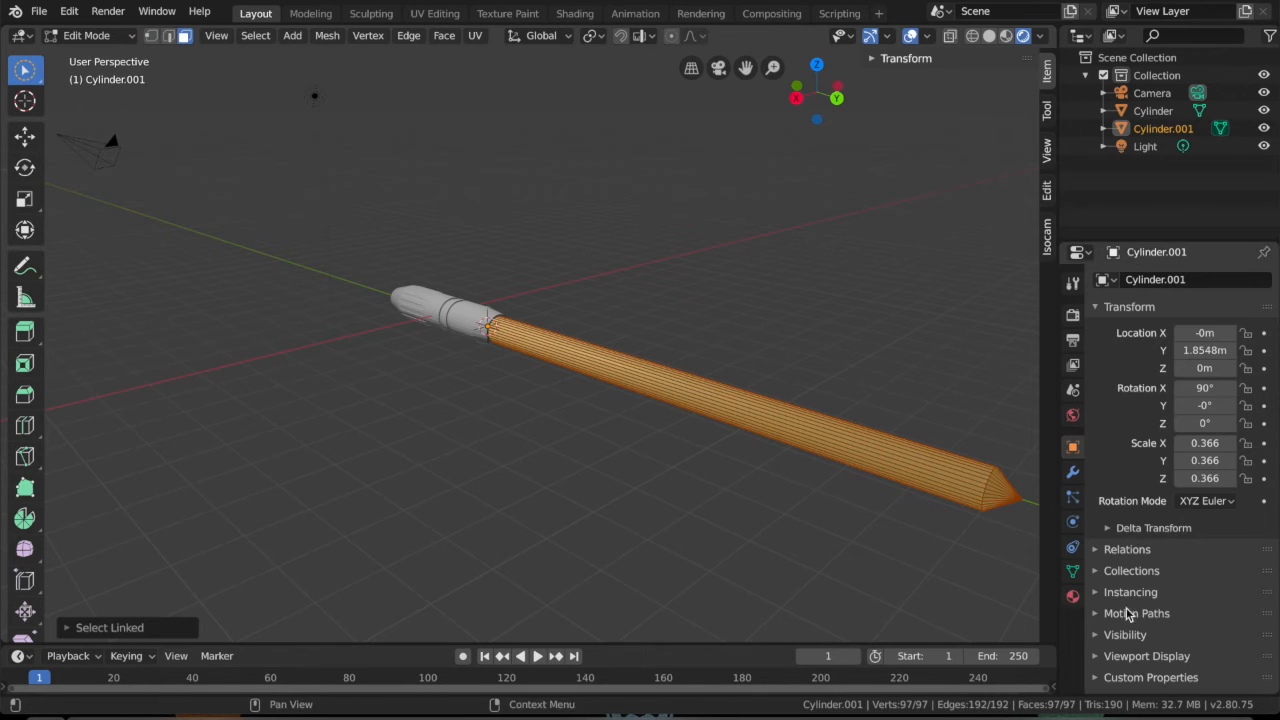
click(1075, 598)
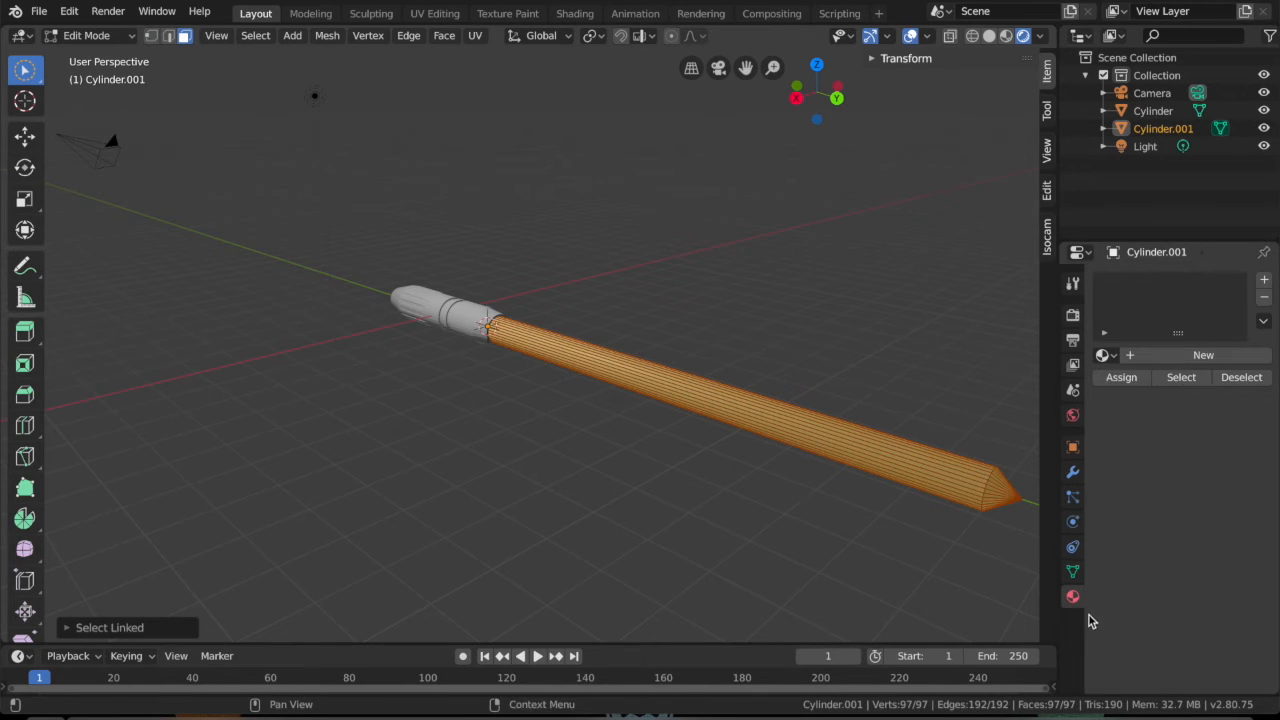
click(1138, 355)
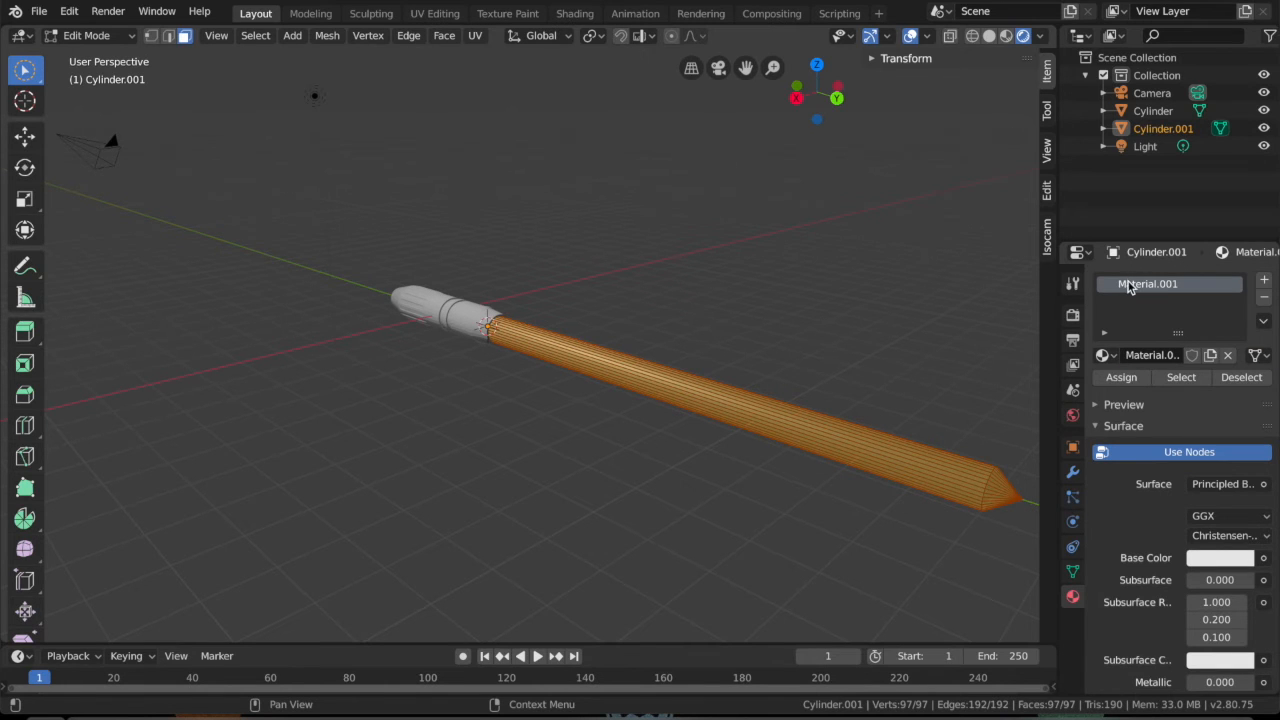
double_click(1140, 288)
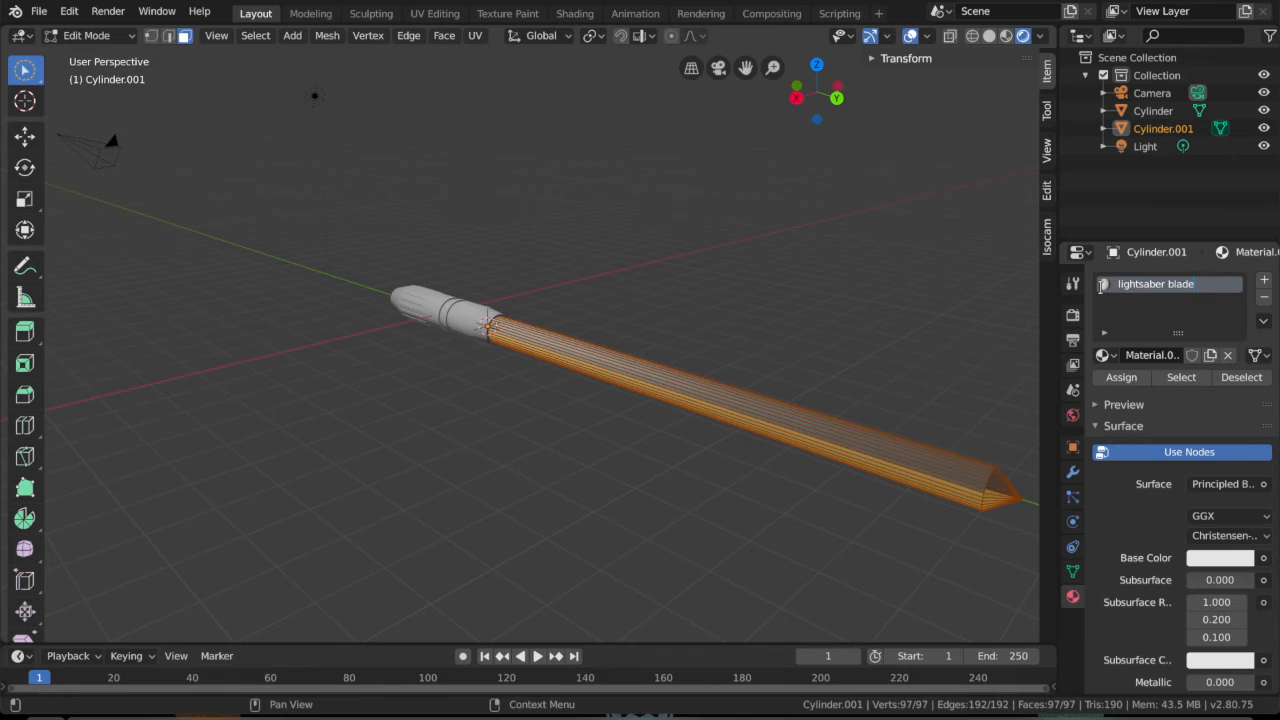
key(Return)
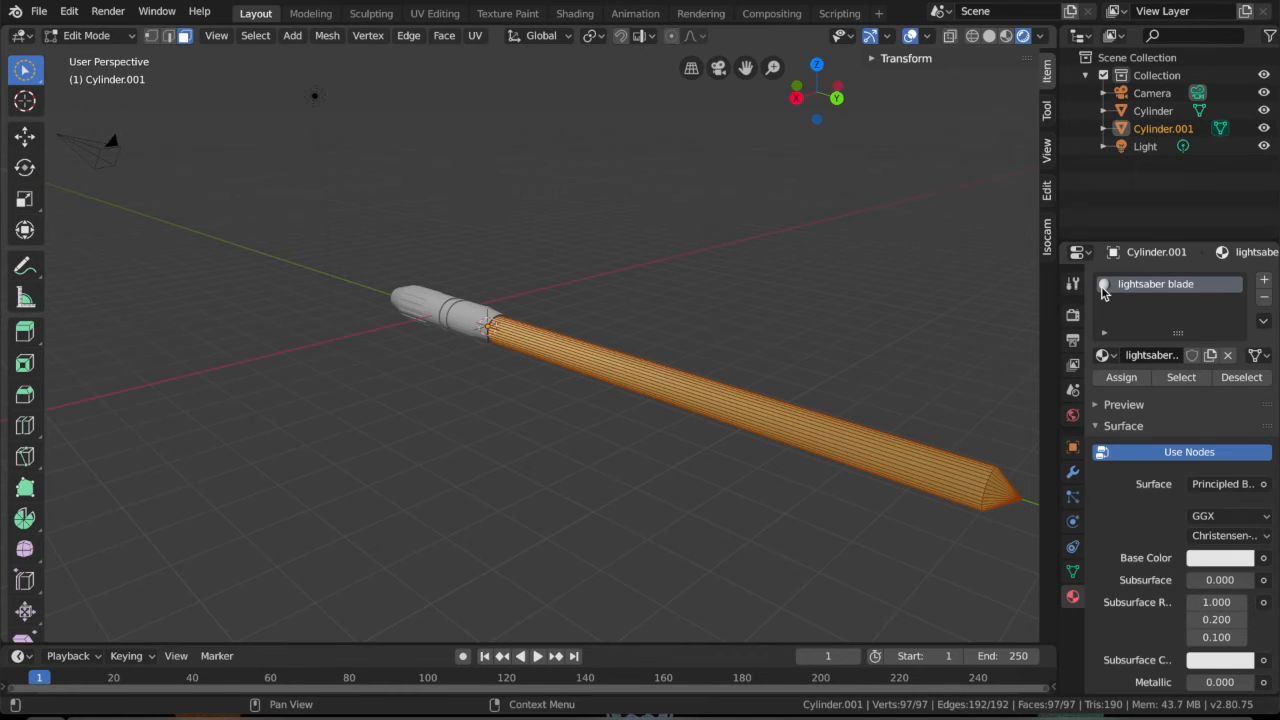
- Change the blade material's surface to Emission, give it a blue color and raise the emission strength
click(1213, 486)
click(1080, 131)
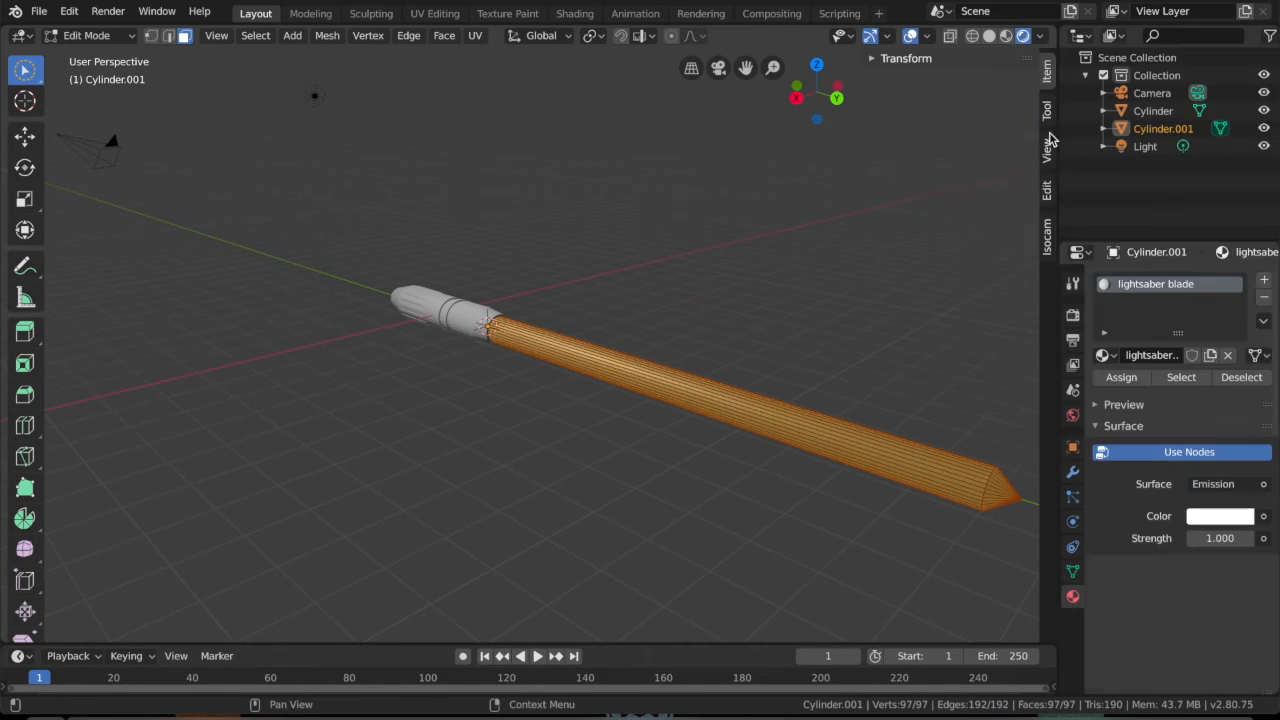
click(1219, 520)
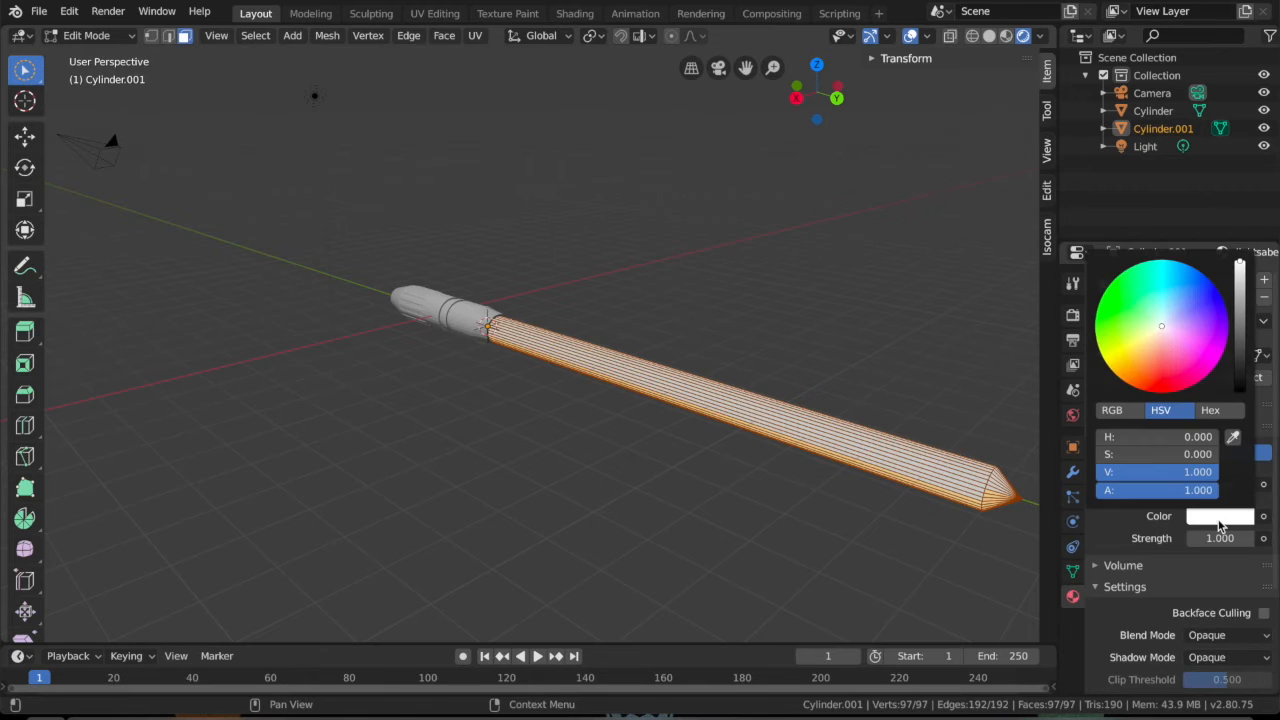
click(1190, 305)
mouse_move(1193, 302)
mouse_down()
mouse_move(1204, 300)
mouse_move(1191, 290)
mouse_up()
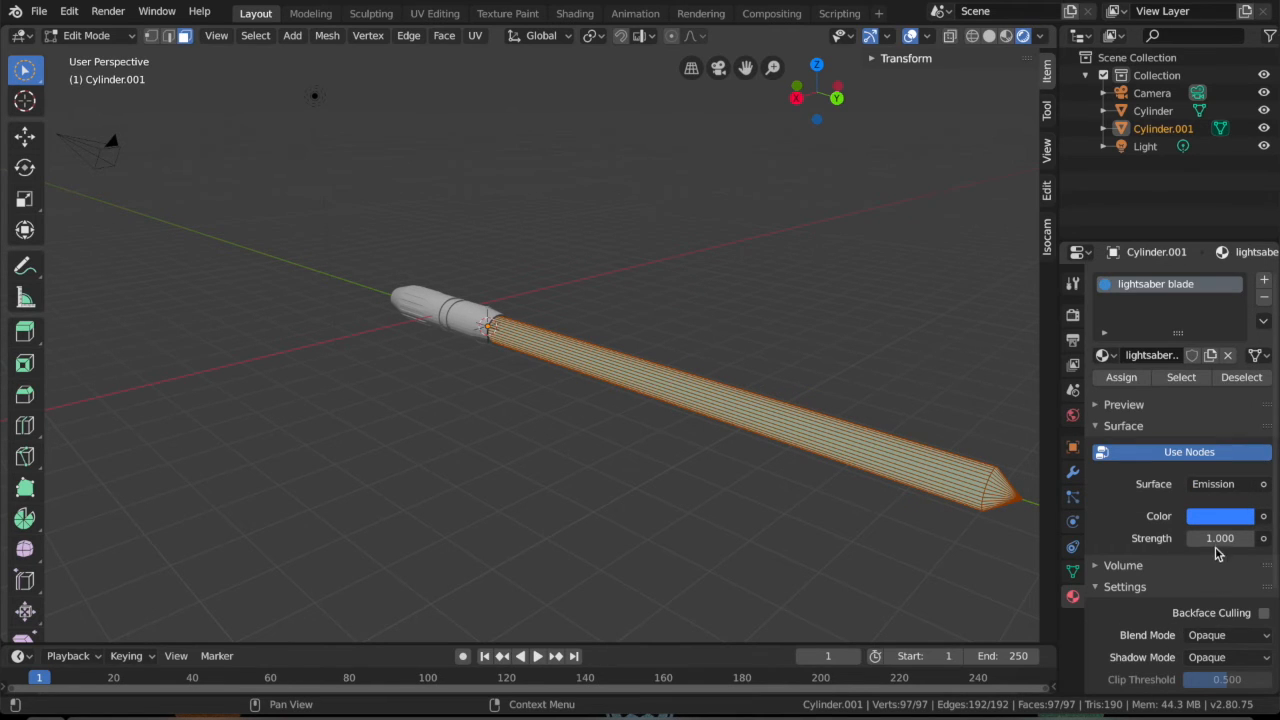
key(Return)
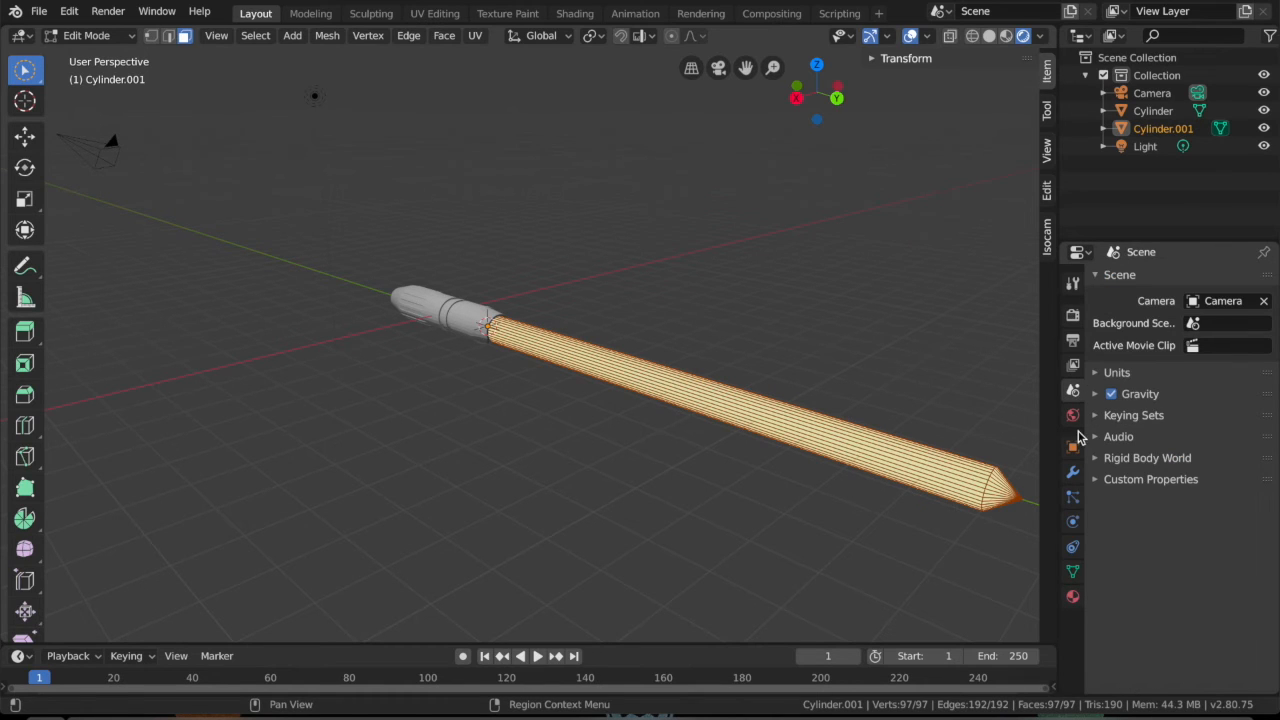
- Enable Ambient Occlusion, Screen Space Reflections and Bloom in the Eevee render settings, and return the blade to Object Mode
click(1075, 416)
click(1075, 369)
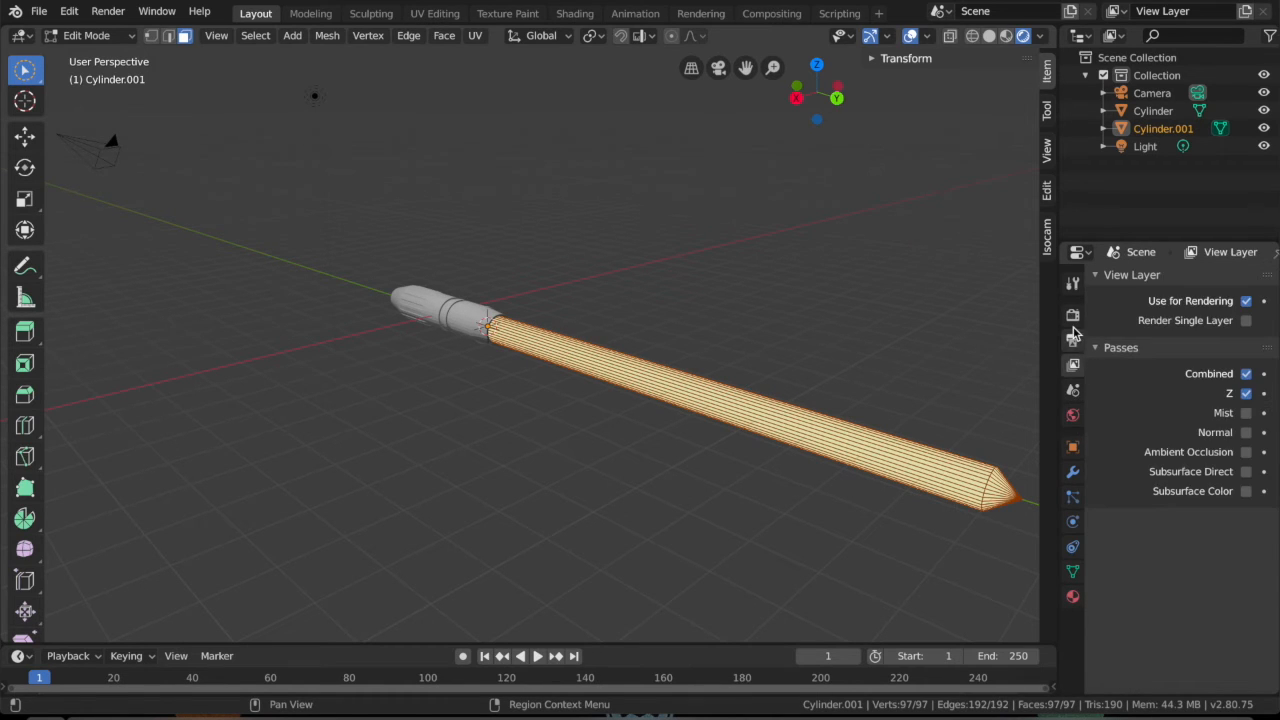
click(1073, 340)
click(1072, 313)
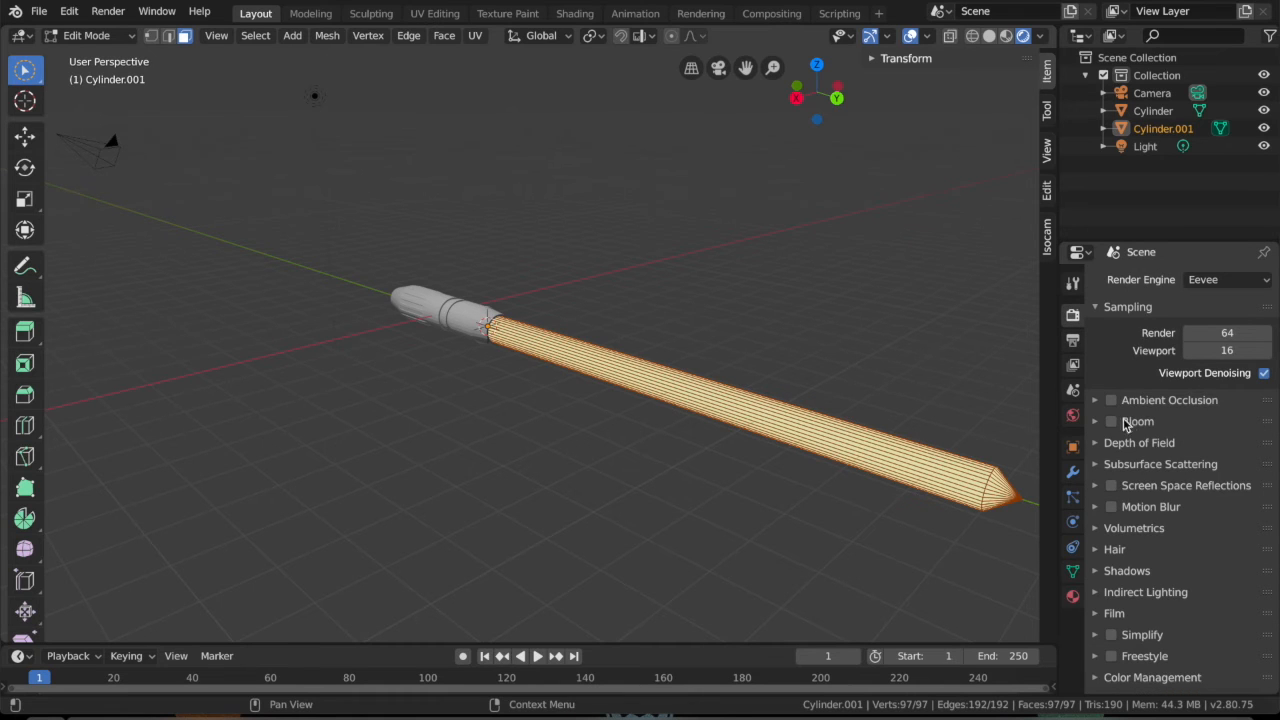
click(1111, 401)
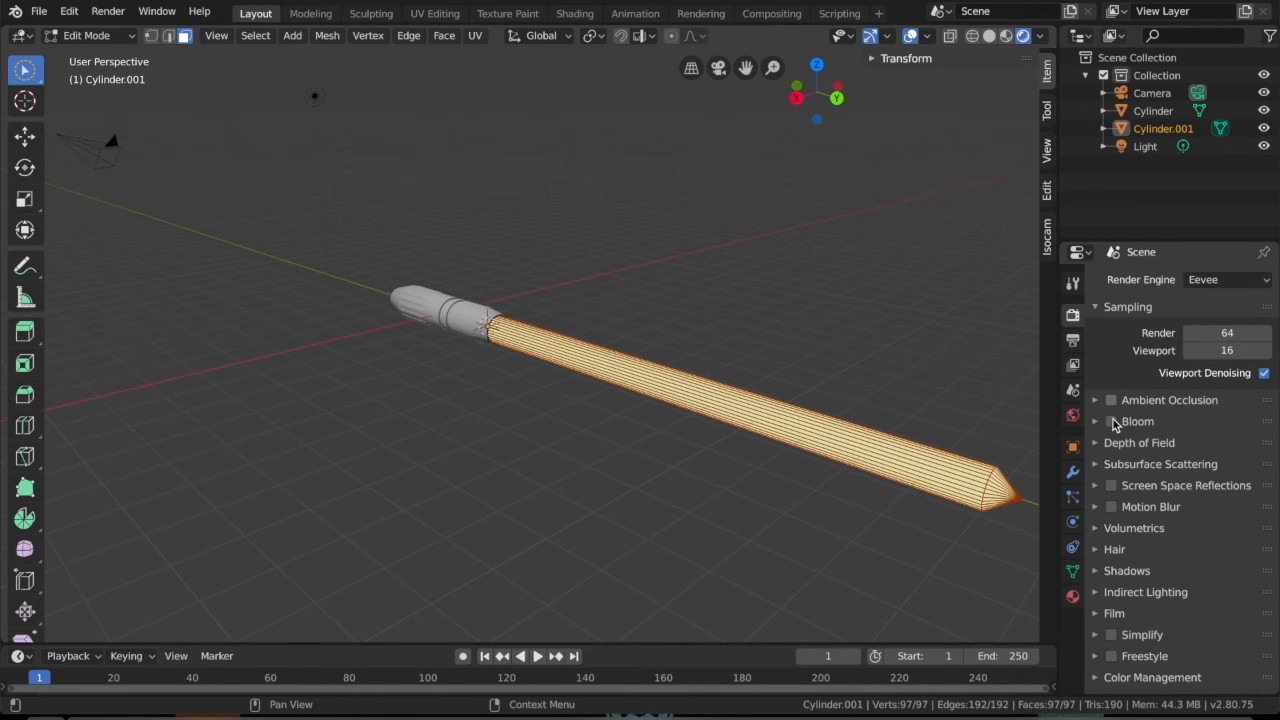
click(1111, 486)
click(1111, 421)
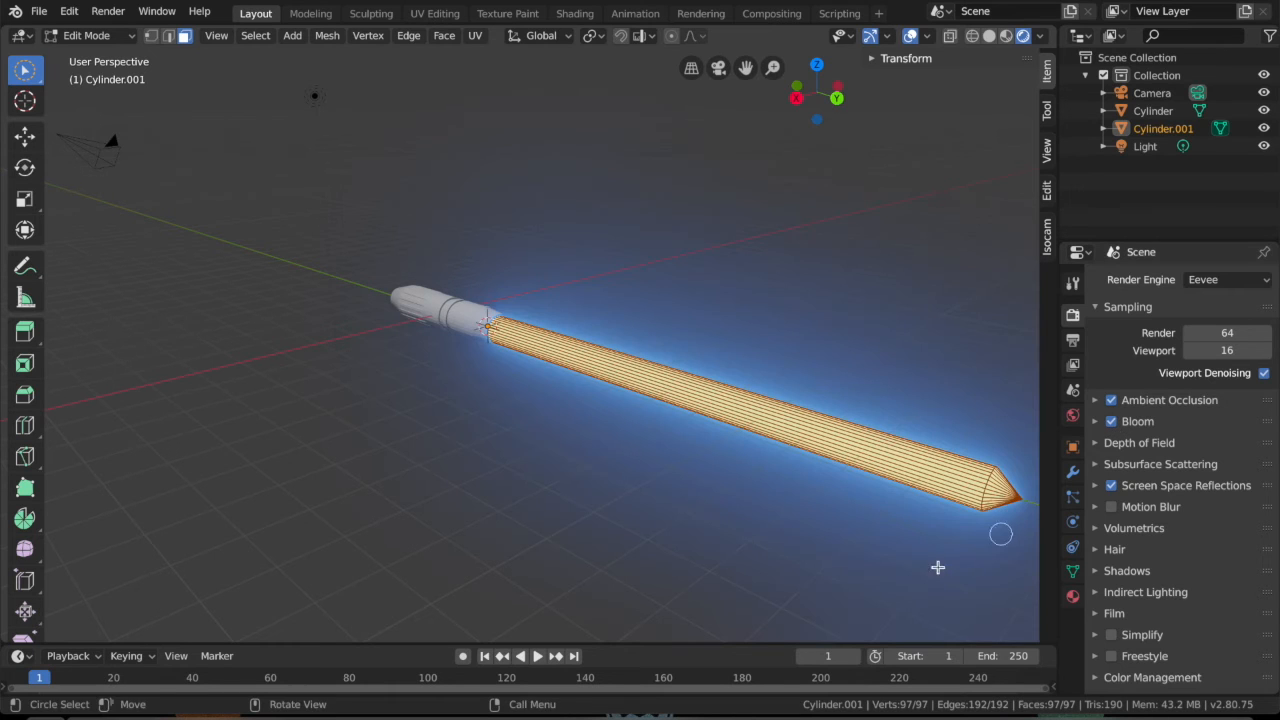
key(alt+a)
key(Tab)
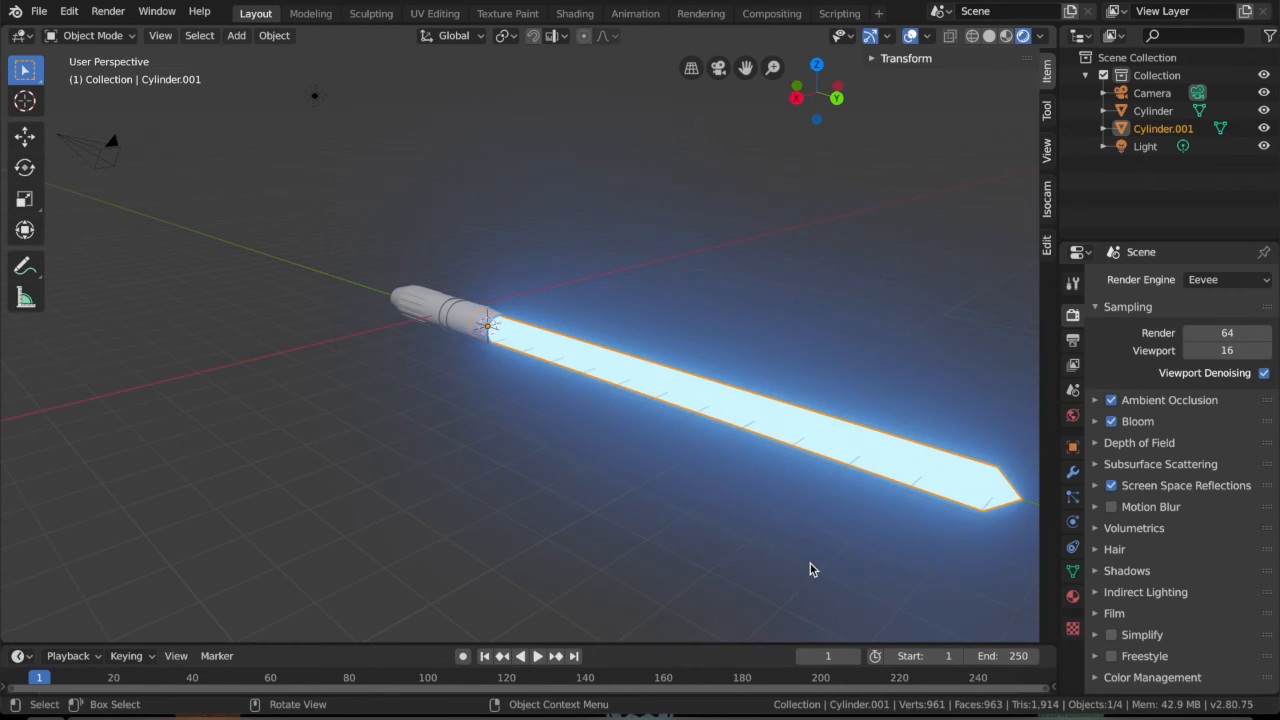
- Select all of the handle's linked faces in Edit Mode and rename its material as "black metal"
scroll(810, 563, down, 3)
middle_drag(810, 568, 830, 565)
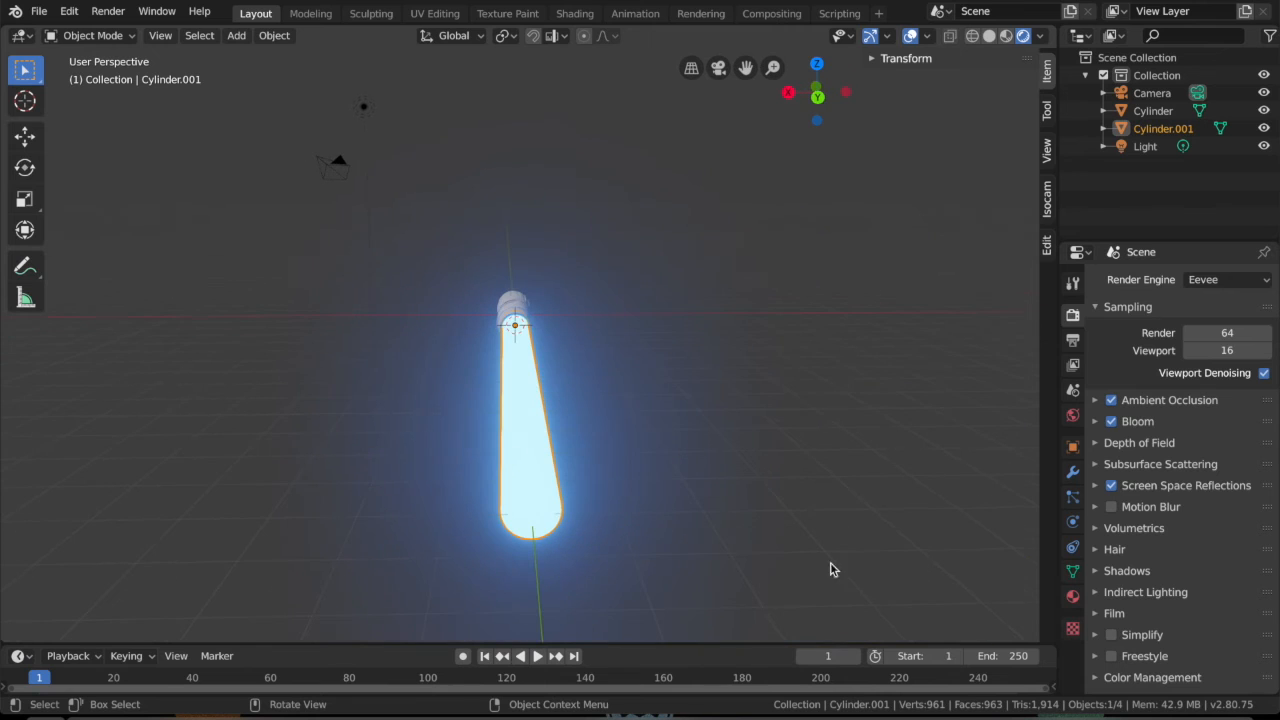
click(1073, 597)
middle_drag(769, 529, 763, 529)
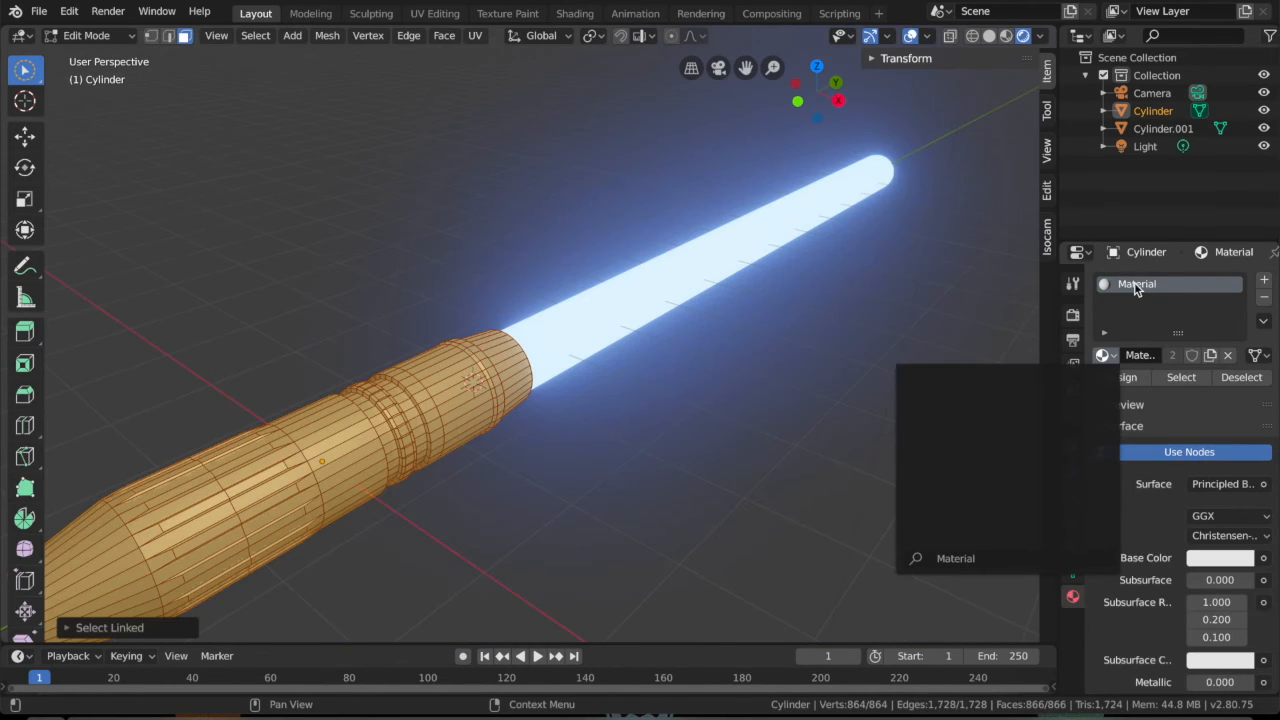
key(Return)
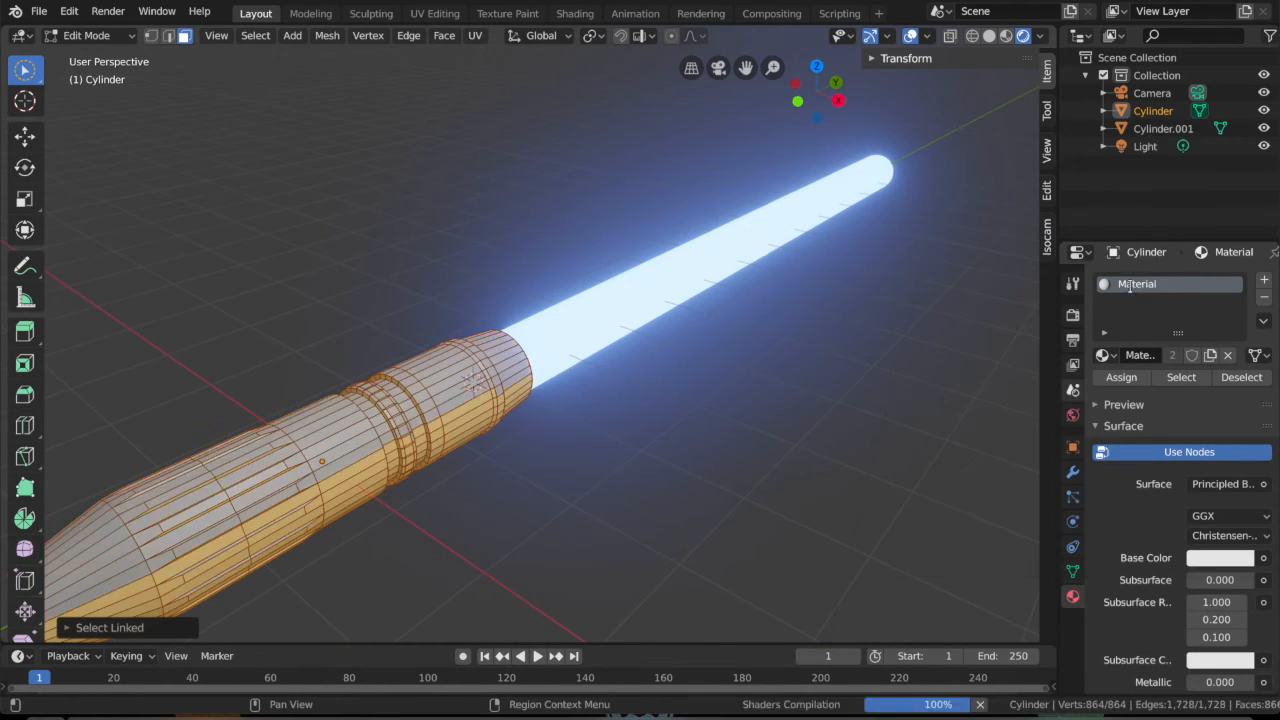
double_click(1133, 284)
text(emi)
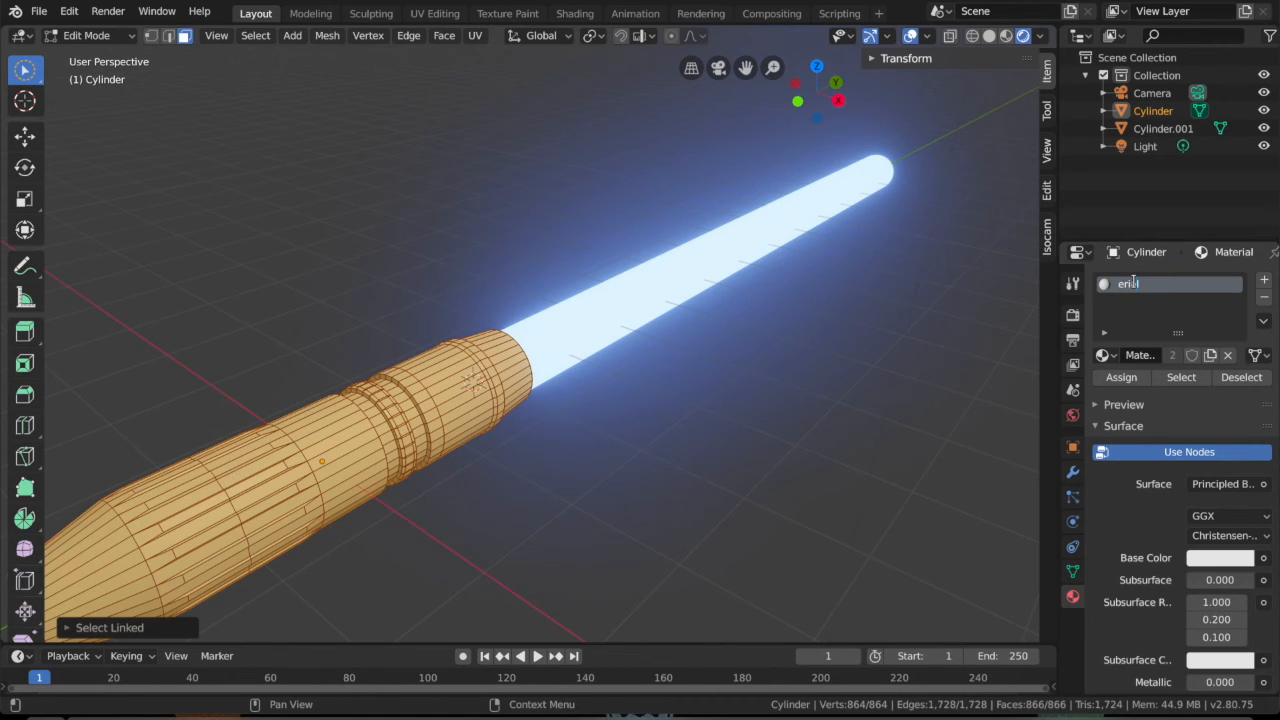
key(BackSpace)
key(BackSpace)
key(BackSpace)
text(black metal)
key(Return)
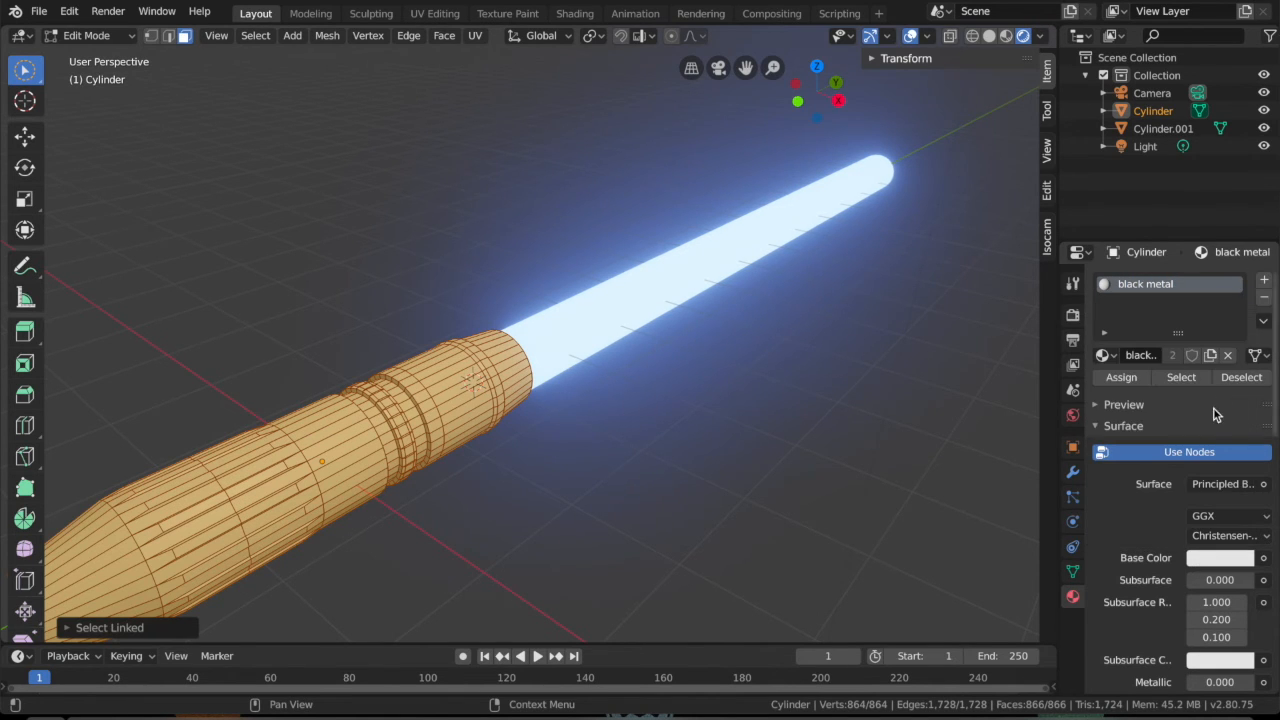
- Give the black metal material a black base color, with Metallic at 0.628 and Roughness at 0.169, and leave Edit Mode
click(1220, 558)
drag(1243, 407, 1240, 433)
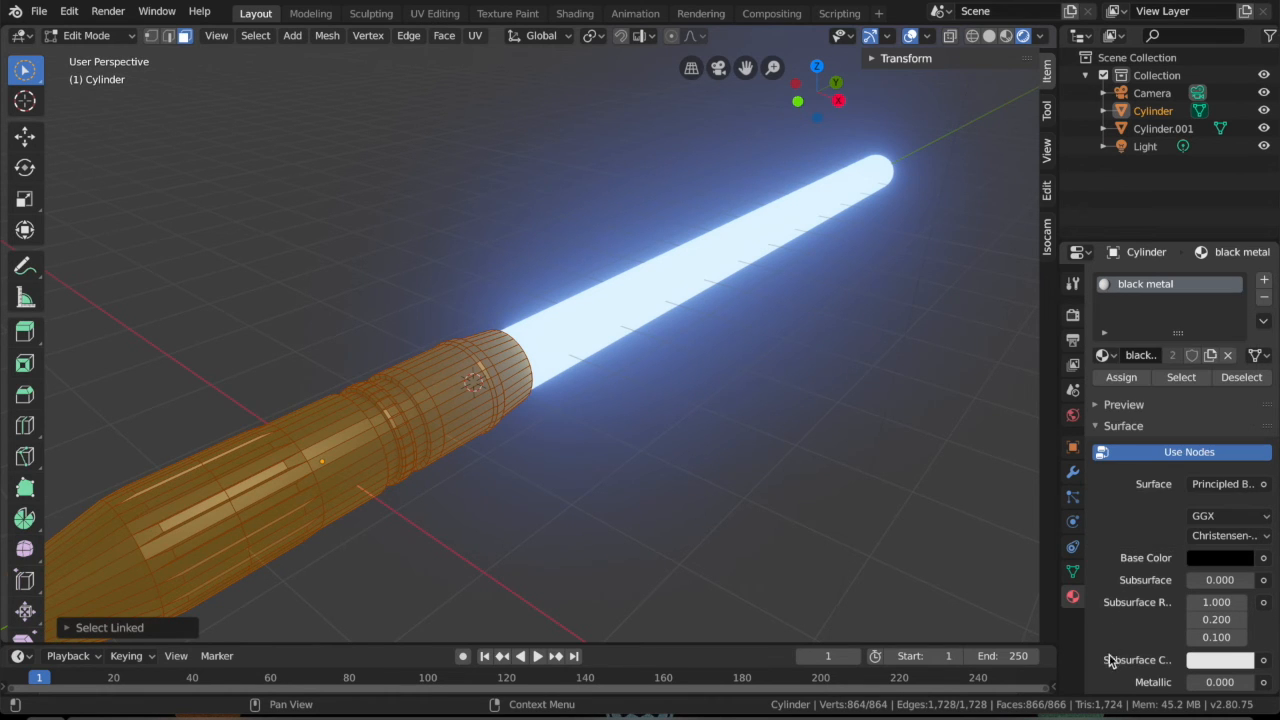
scroll(1180, 600, down, 1)
mouse_move(1188, 665)
mouse_down()
mouse_move(1232, 665)
mouse_move(1229, 675)
mouse_up()
scroll(1230, 670, down, 3)
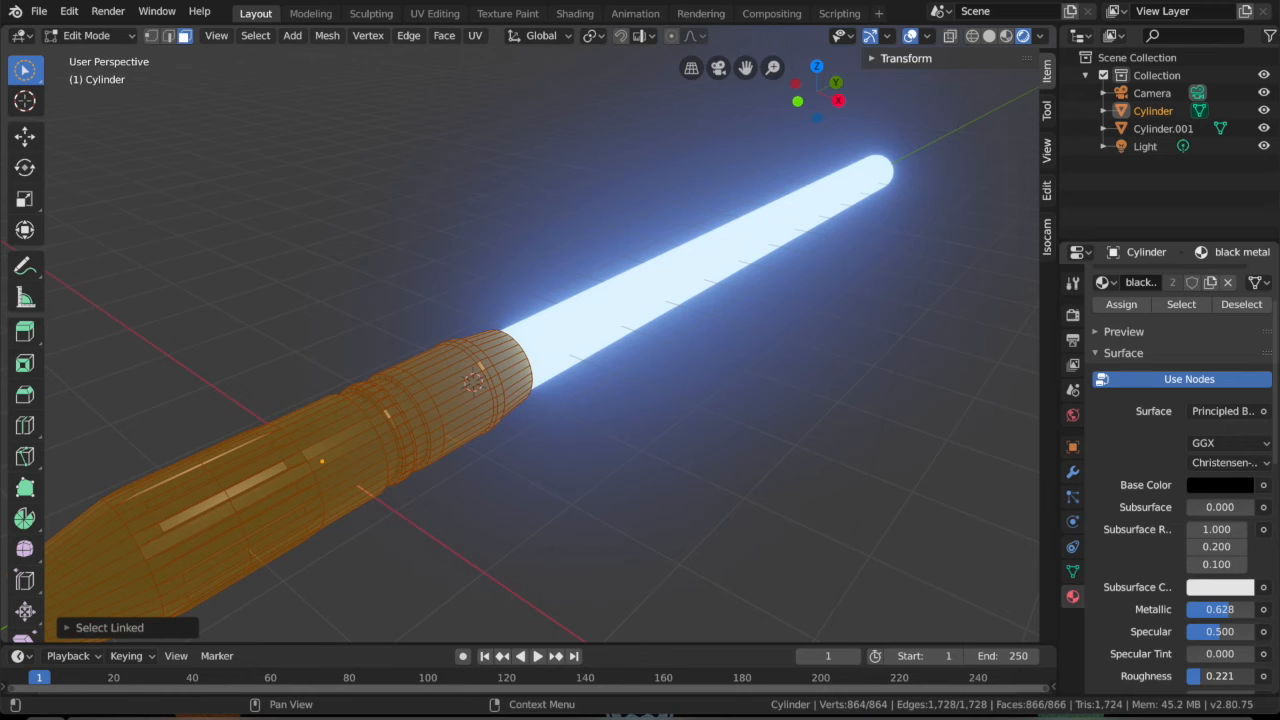
drag(1229, 675, 1225, 675)
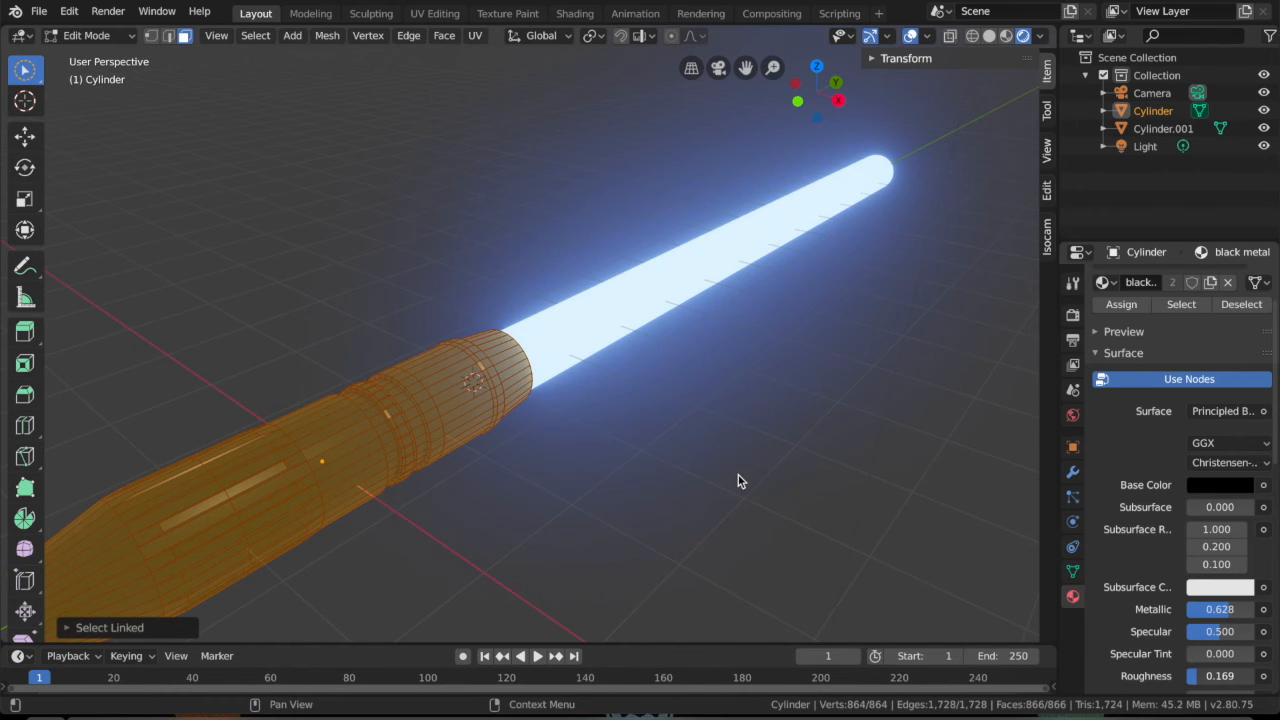
key(Tab)
- Select the handle's accent faces in Edit Mode: the thin ring near the blade, the wide middle band and the end cap
middle_drag(482, 438, 482, 443)
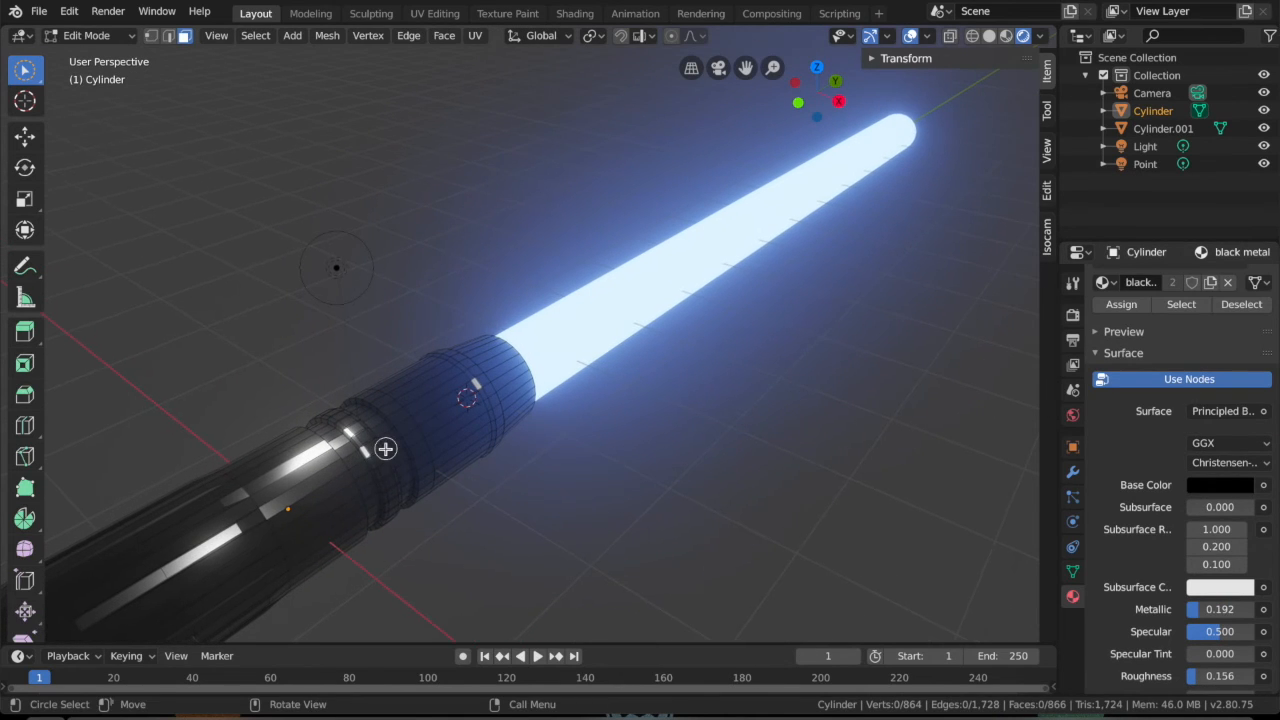
alt+shift+click(380, 465)
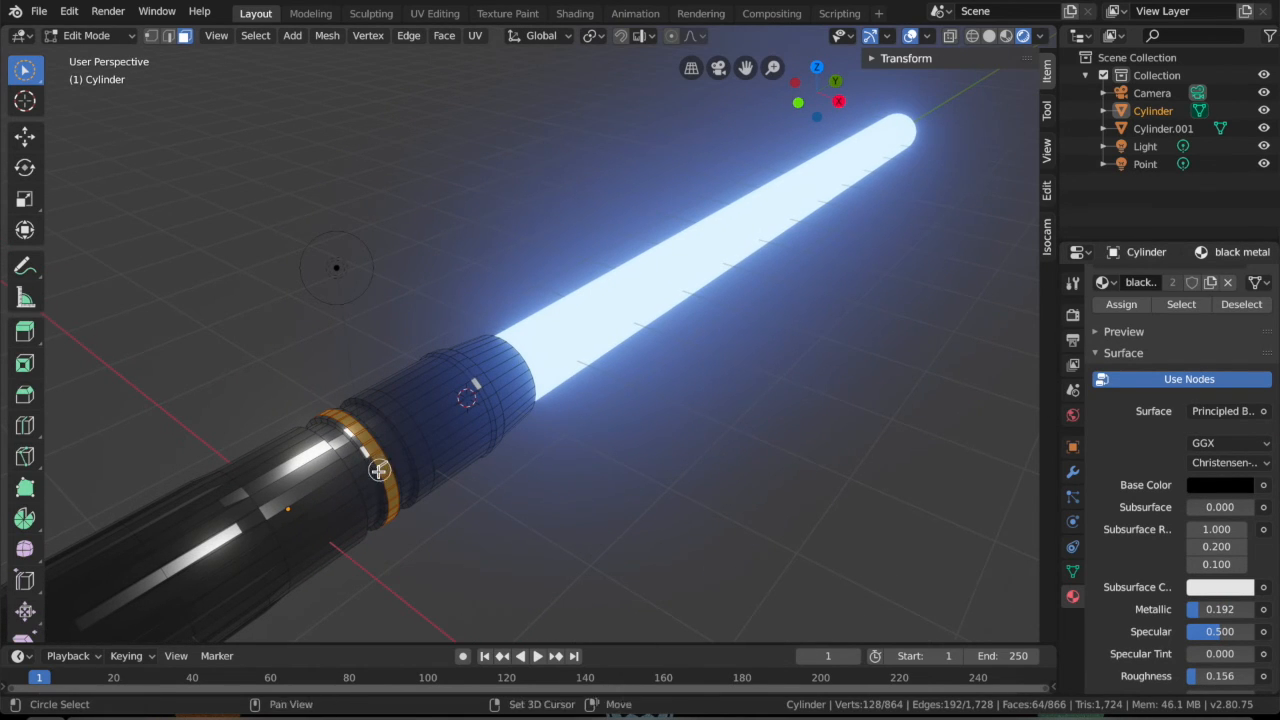
scroll(377, 470, up, 2)
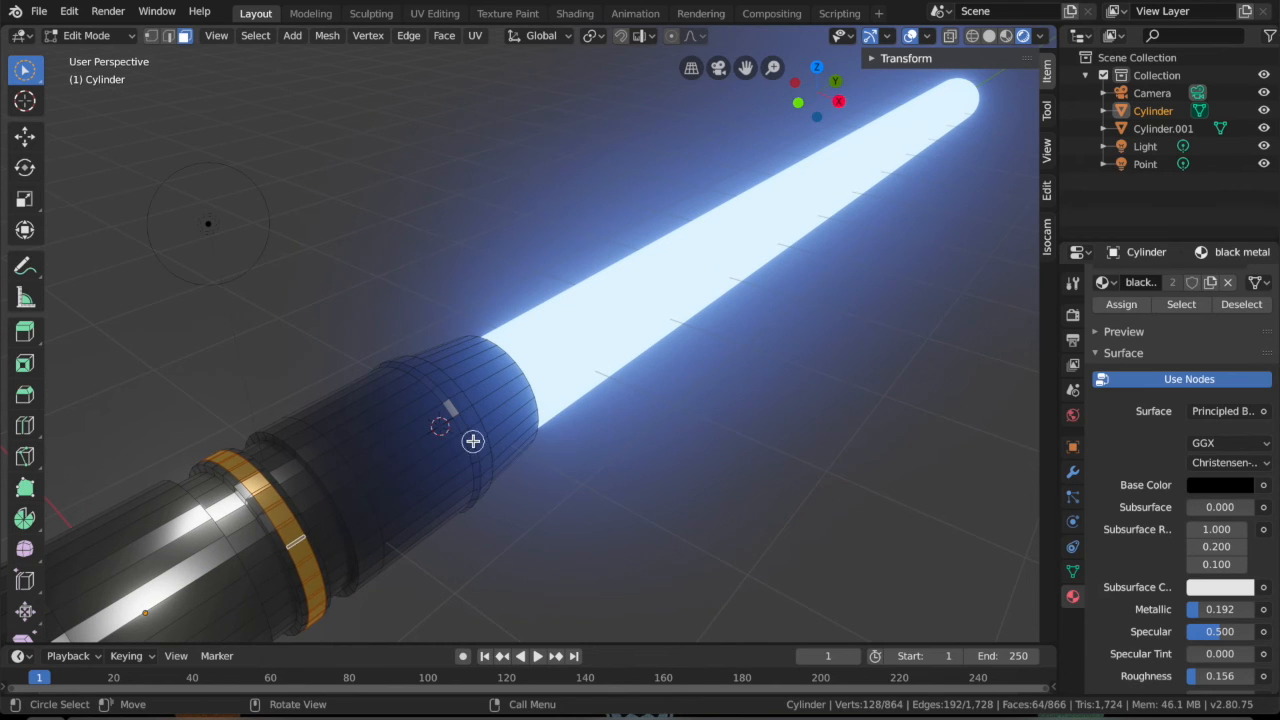
click(473, 441)
click(477, 437)
scroll(476, 432, up, 1)
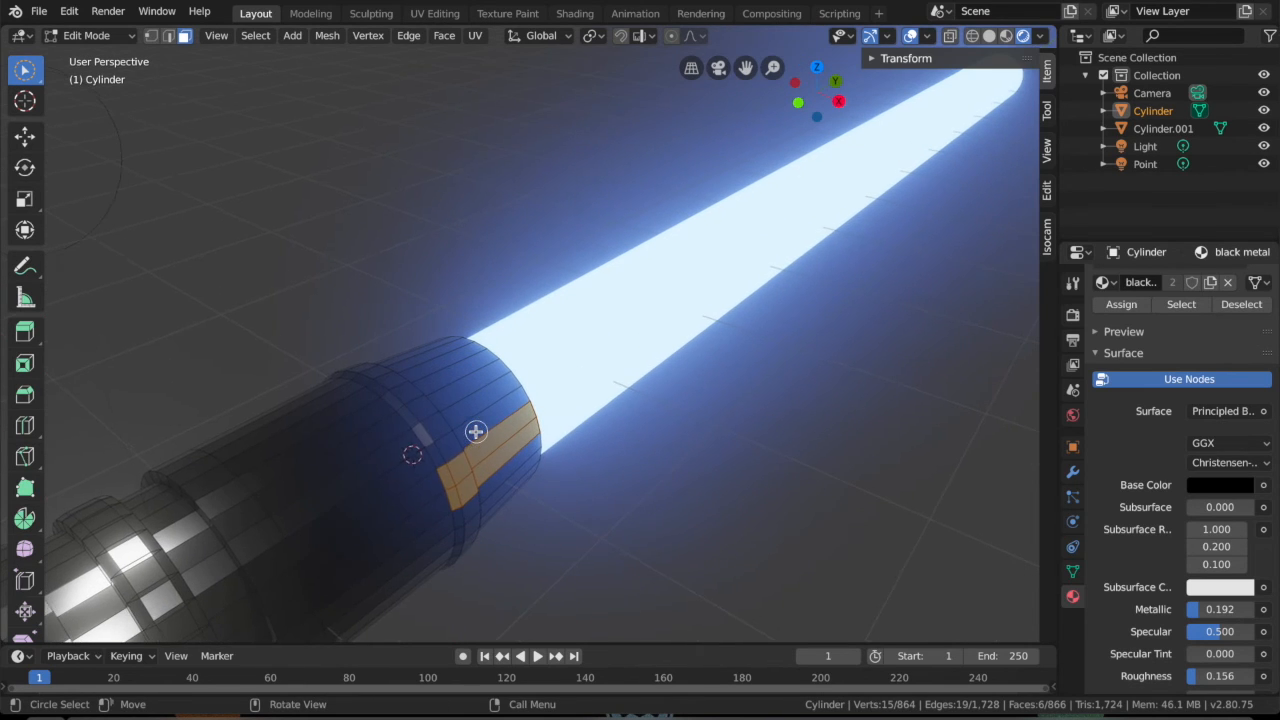
scroll(453, 454, up, 1)
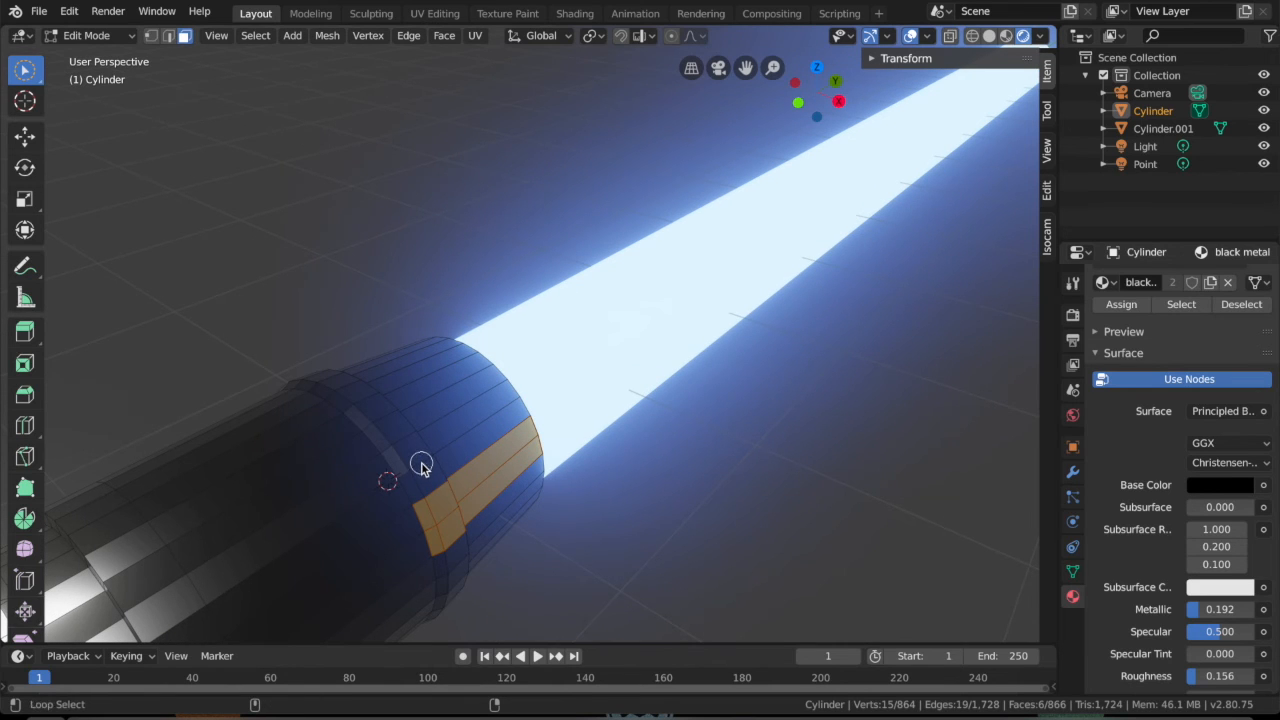
alt+click(421, 466)
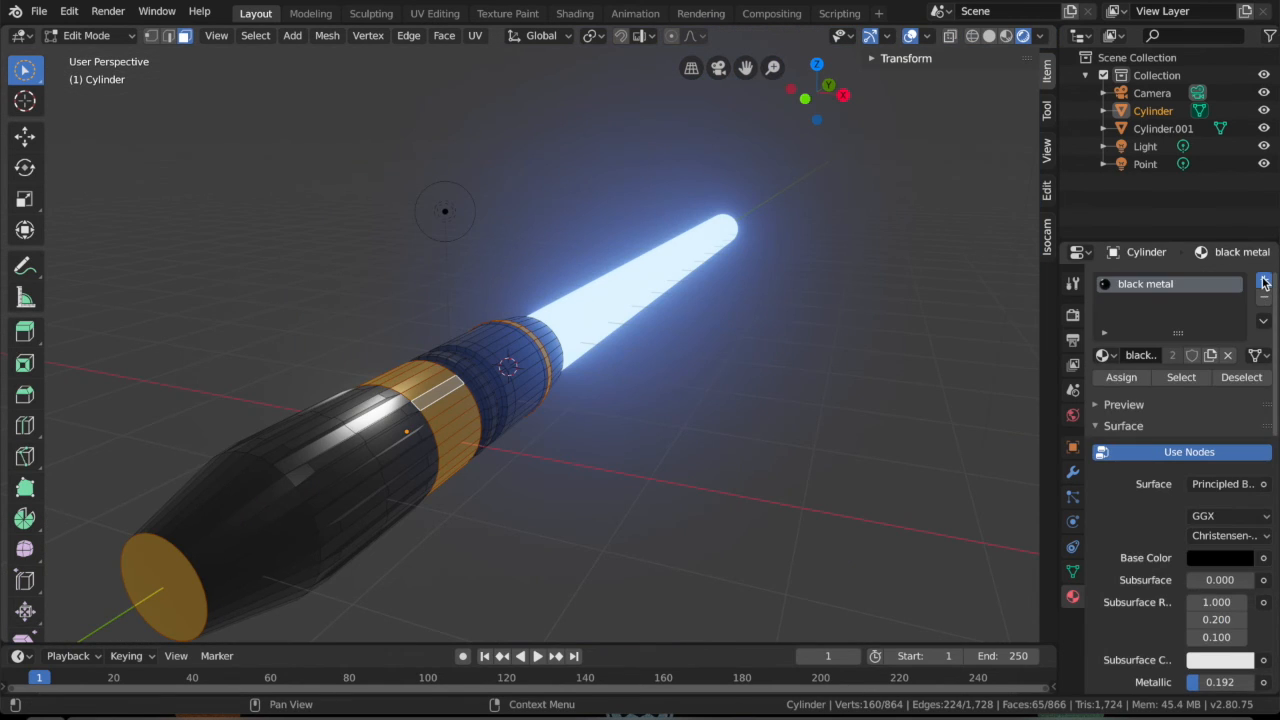
- Add a second material slot to the handle with a new material named "white"
click(1264, 281)
click(1140, 390)
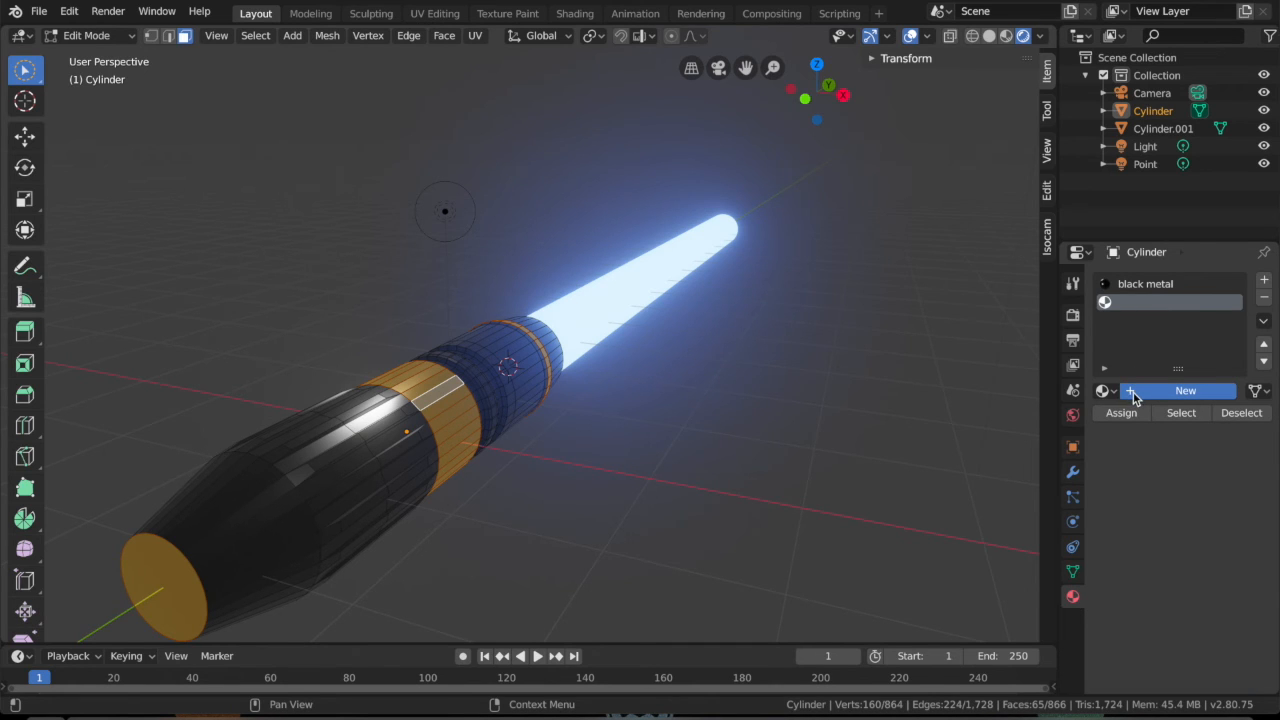
click(1148, 390)
double_click(1144, 303)
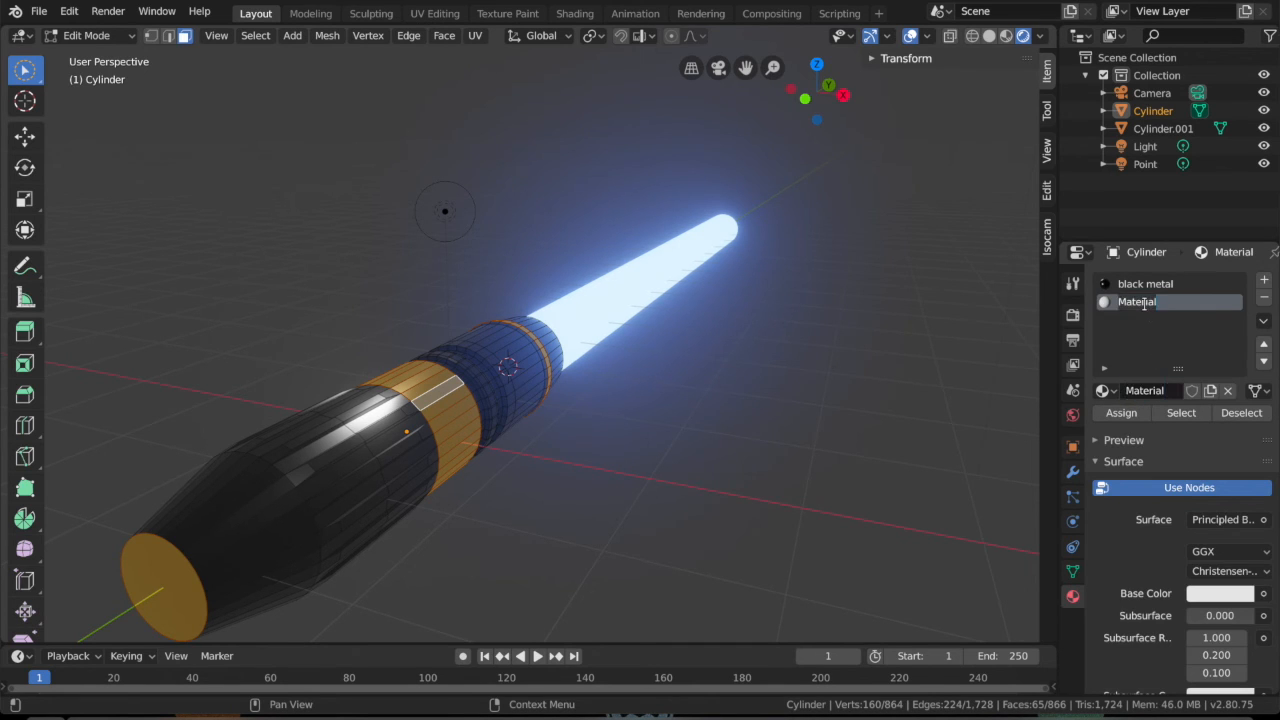
text(white)
key(Return)
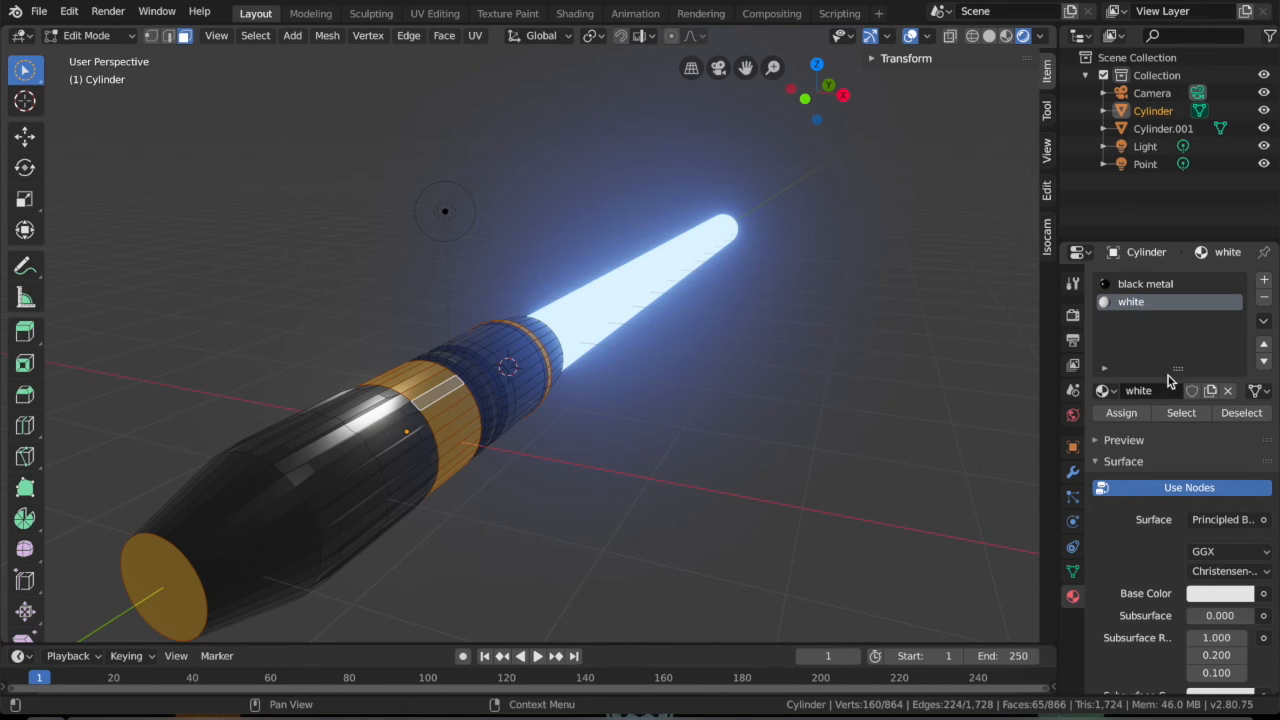
- Assign the white material to the selected faces and set its Metallic to 0.705 and Roughness to 0
click(1121, 413)
scroll(1222, 665, down, 3)
scroll(1220, 668, down, 3)
drag(1222, 605, 1204, 605)
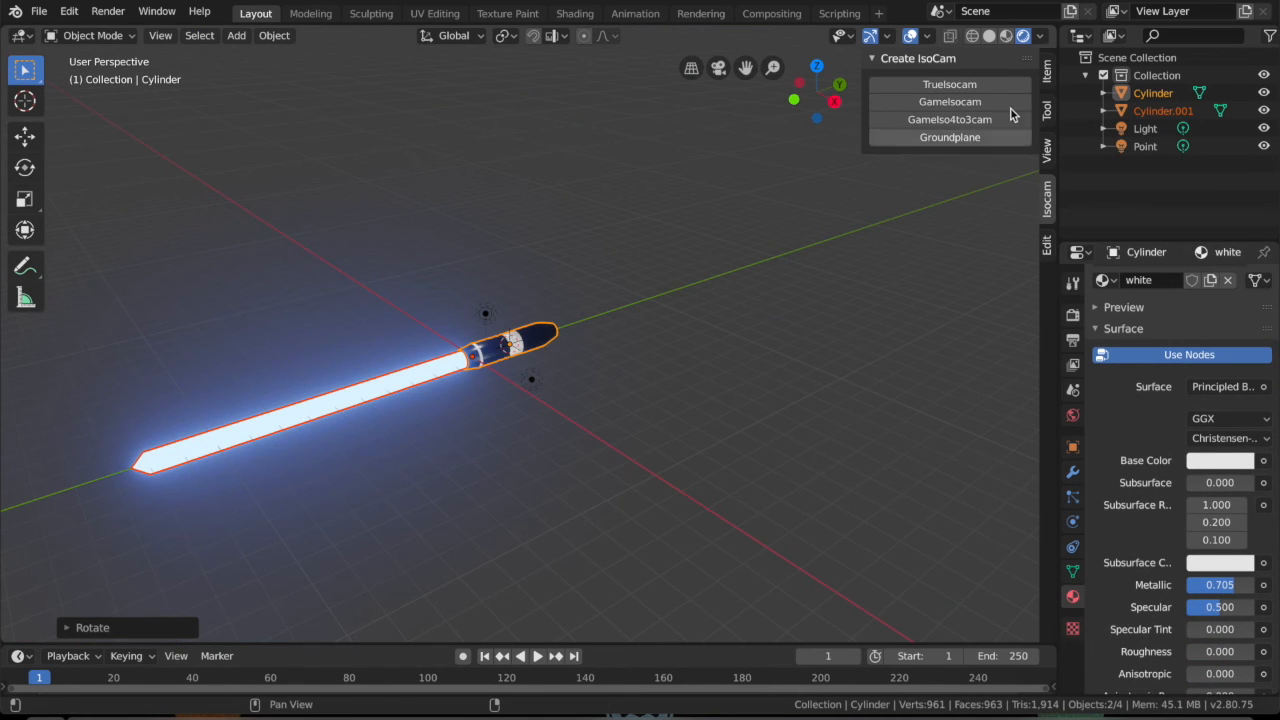
- Create a GameIsocam camera and move it so that the whole lightsaber fits inside the frame
click(980, 110)
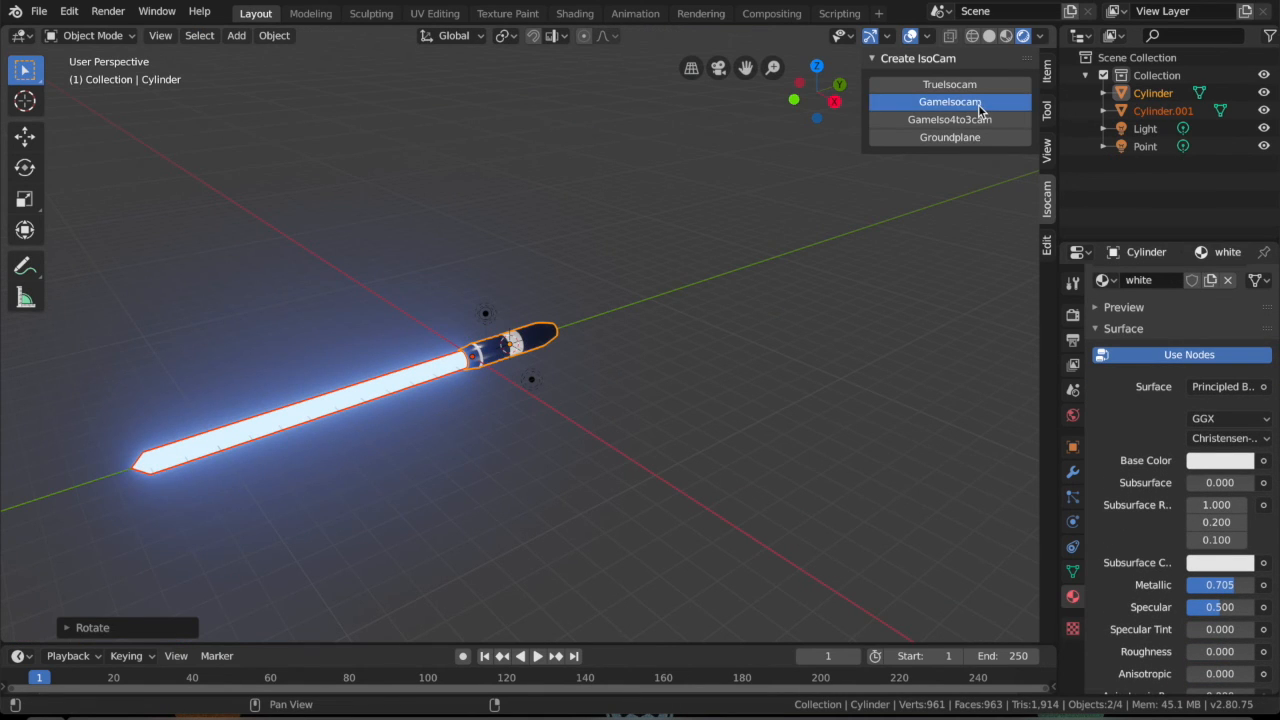
key(g)
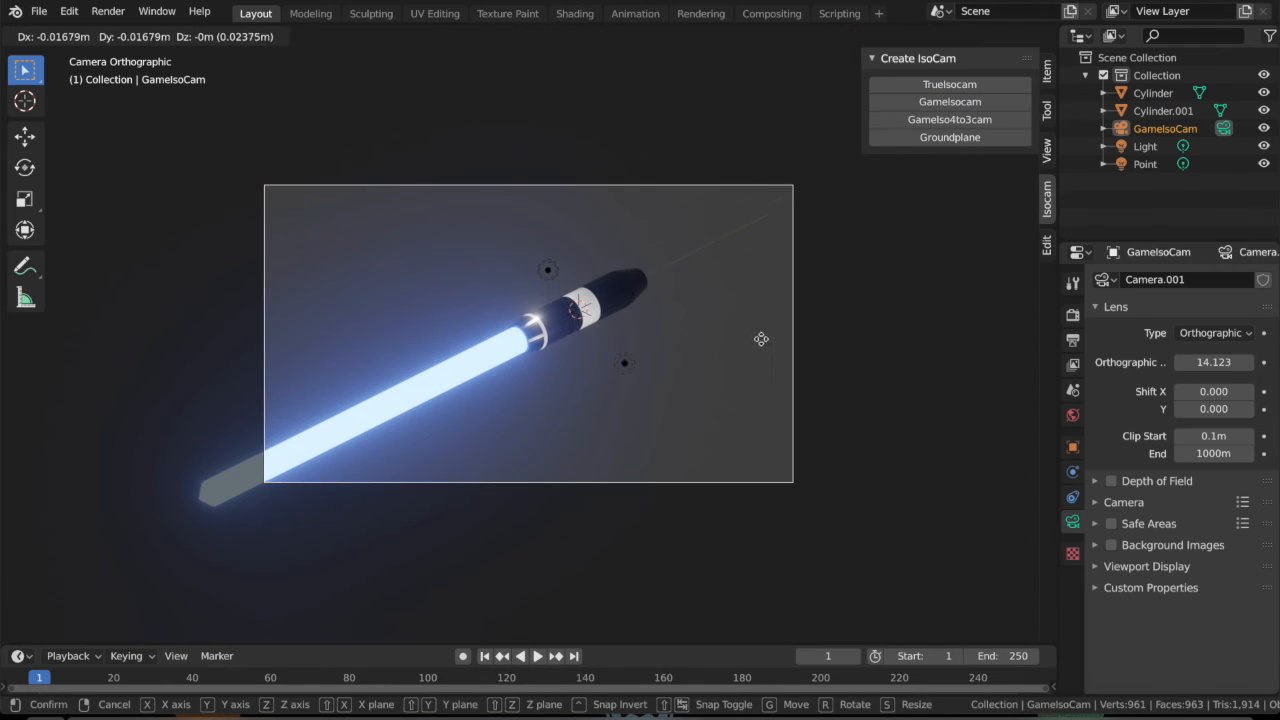
click(681, 360)
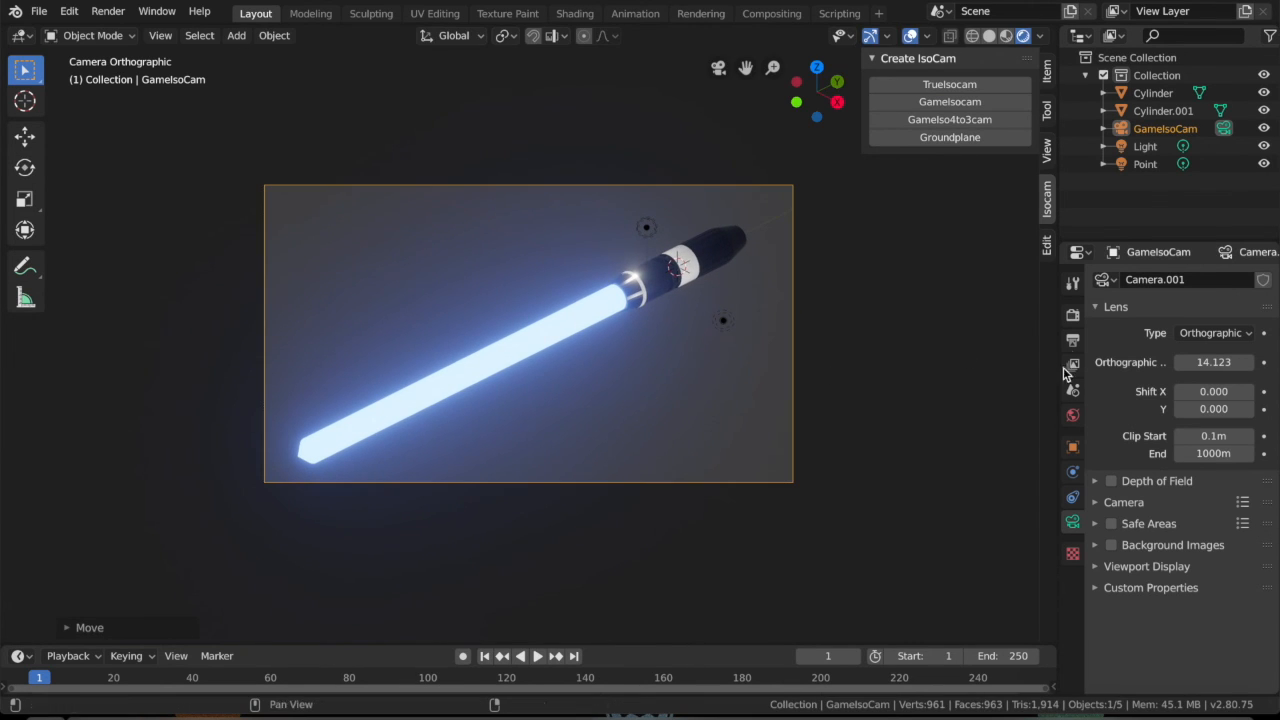
- Set the isometric camera's orthographic scale to 15.523 and deselect the camera
click(1210, 362)
text(19.723)
key(Return)
drag(1210, 362, 1170, 362)
click(903, 354)
- Render the image of the lightsaber and inspect the result in the render window
click(110, 12)
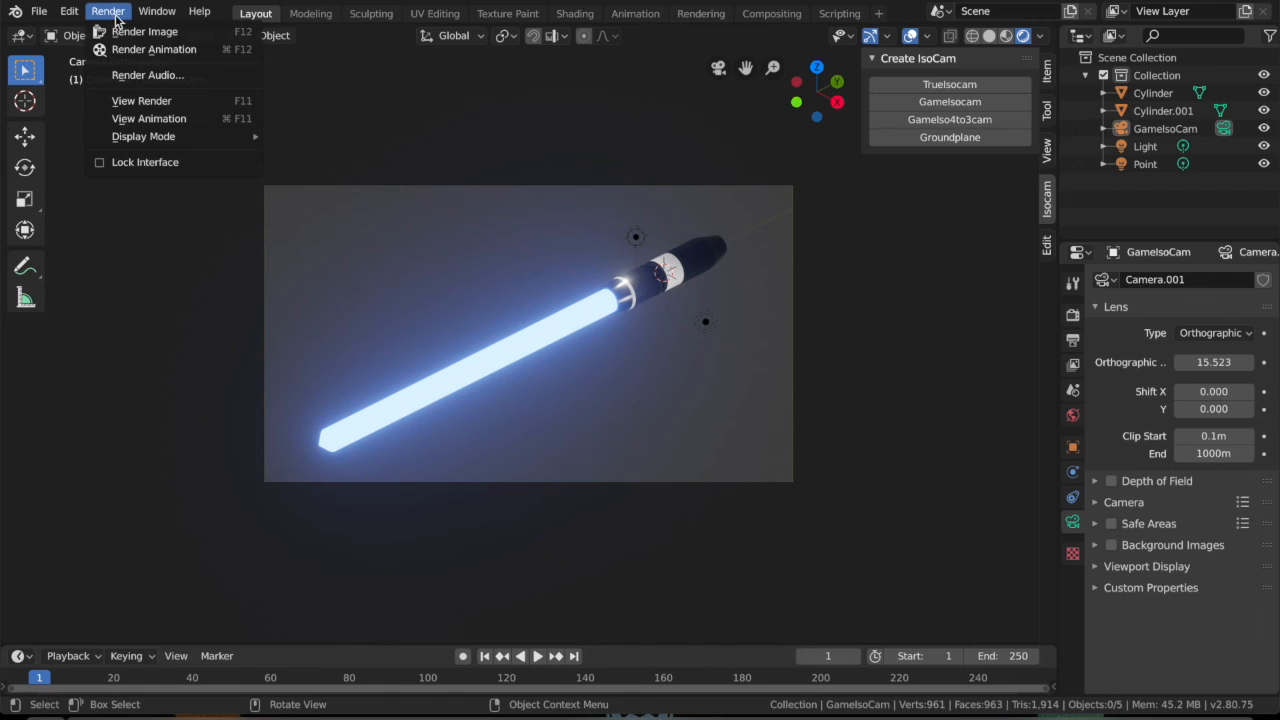
click(145, 31)
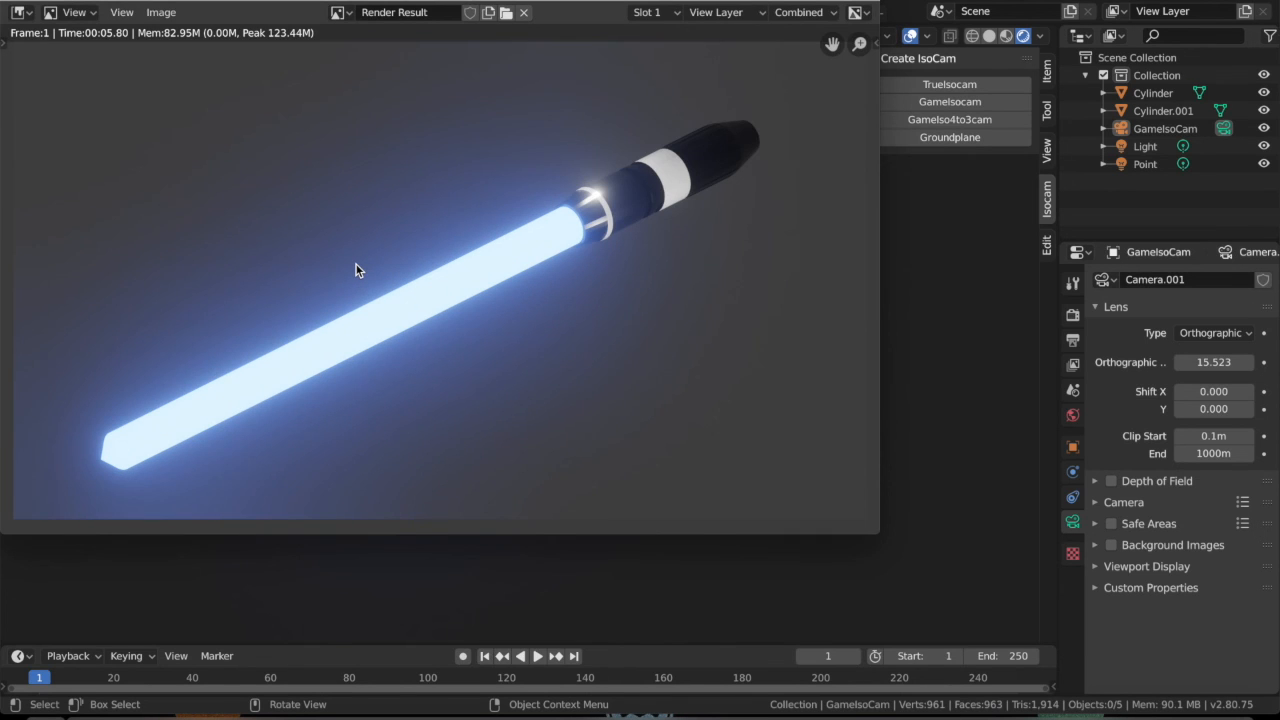
scroll(356, 265, up, 3)
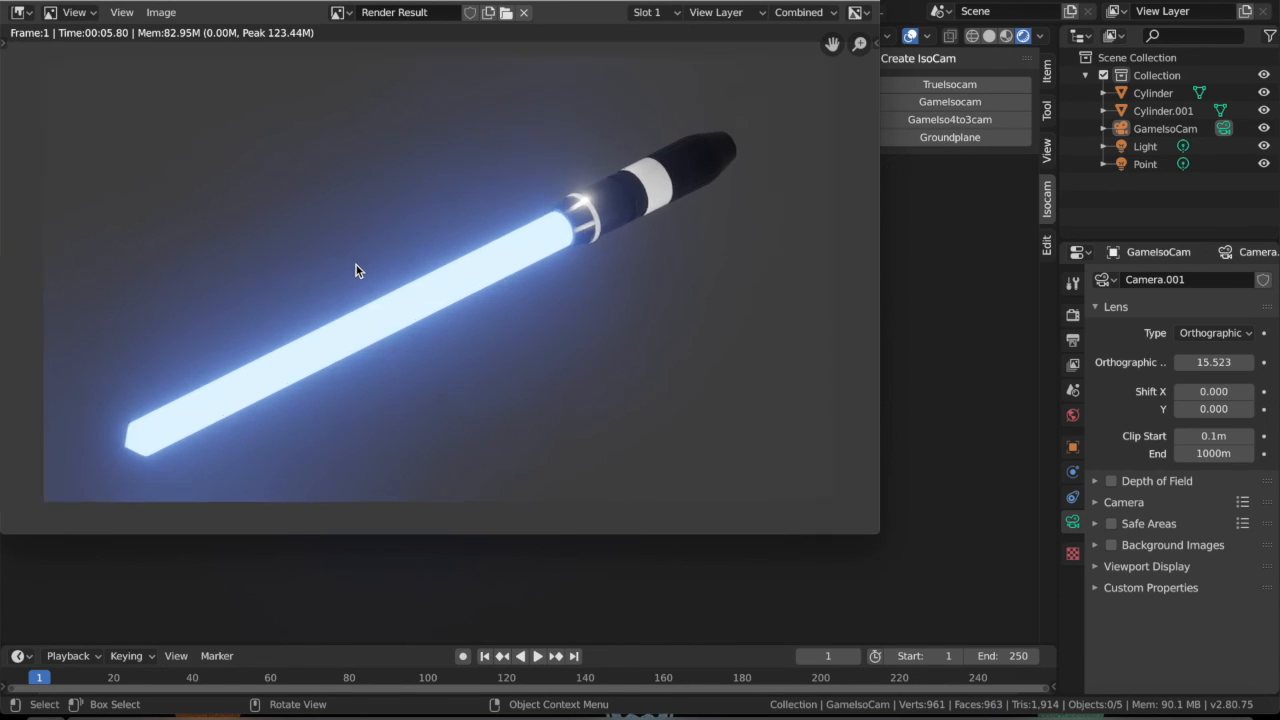
scroll(356, 265, down, 2)
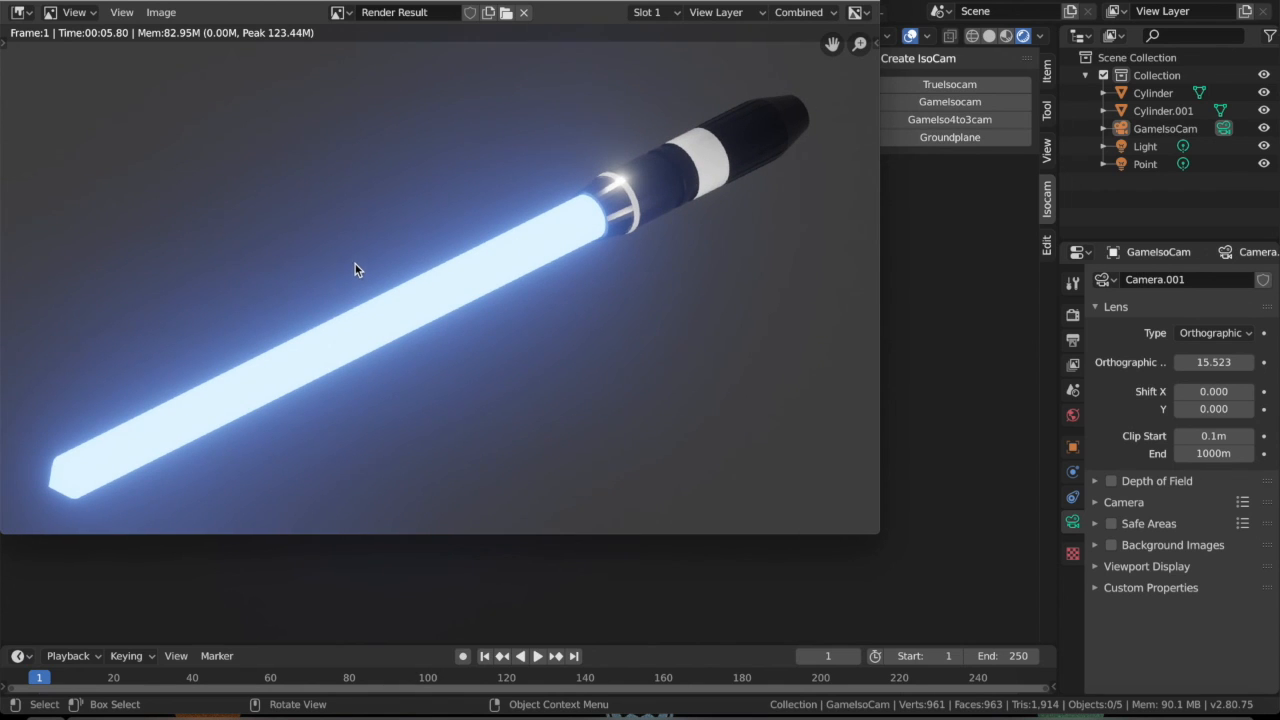
drag(95, 3, 189, 3)
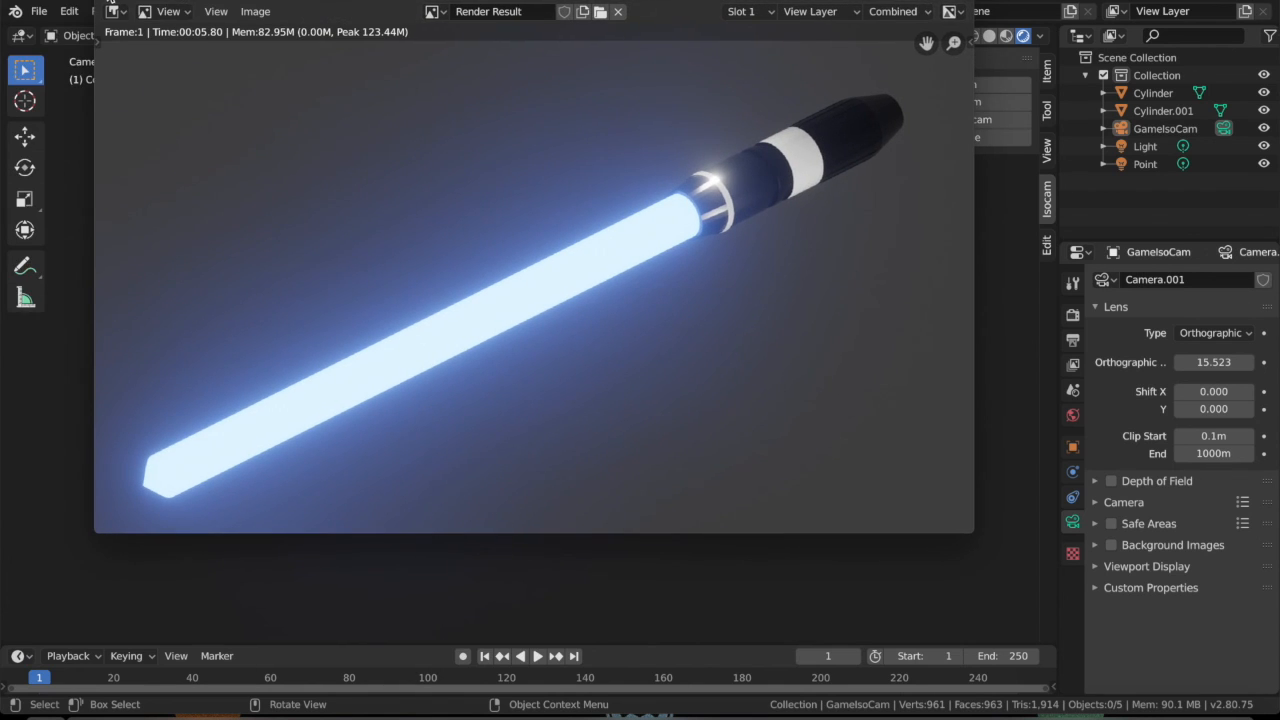